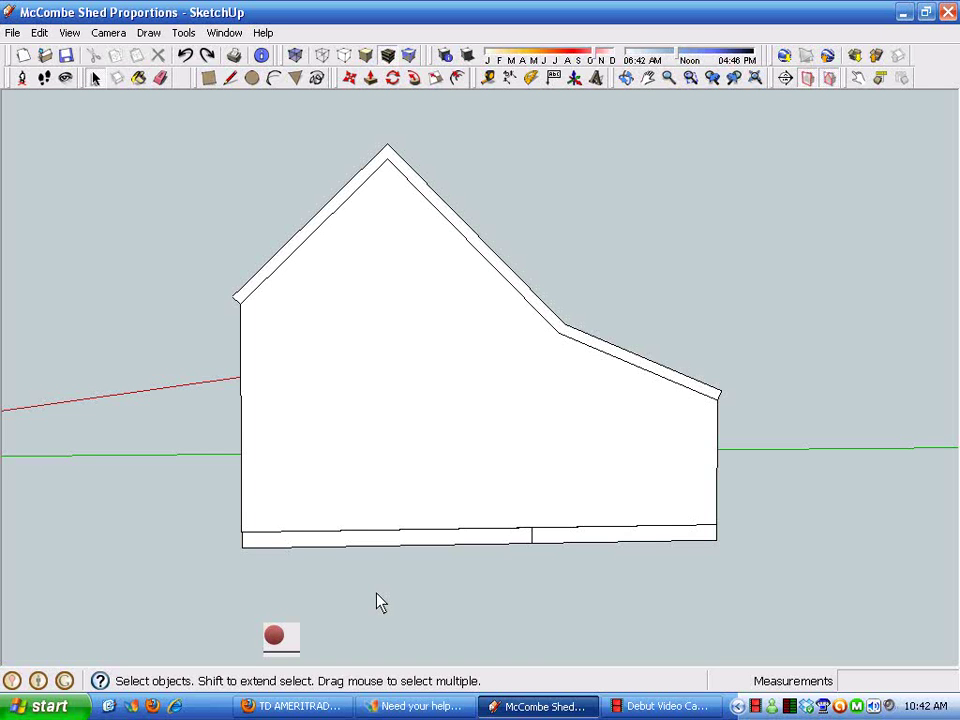
- Orbit around the shed and window-select the roof trim along the gable's sloped top
{"action": "middle_click_drag", "start_coordinate": [465, 441], "coordinate": [461, 401]}
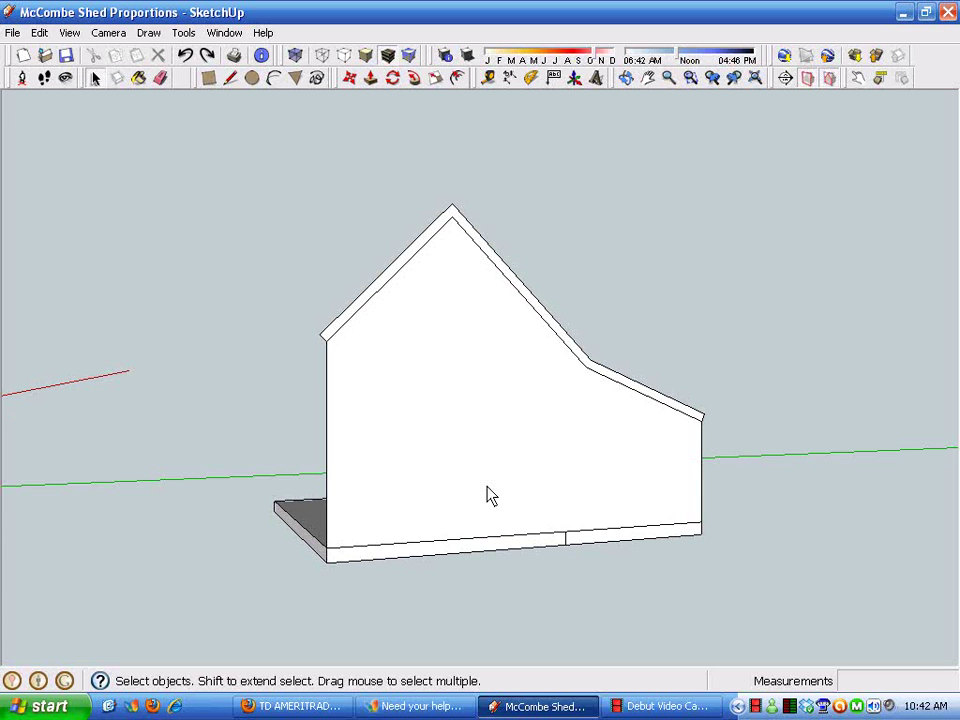
{"action": "middle_click_drag", "start_coordinate": [446, 557], "coordinate": [497, 566]}
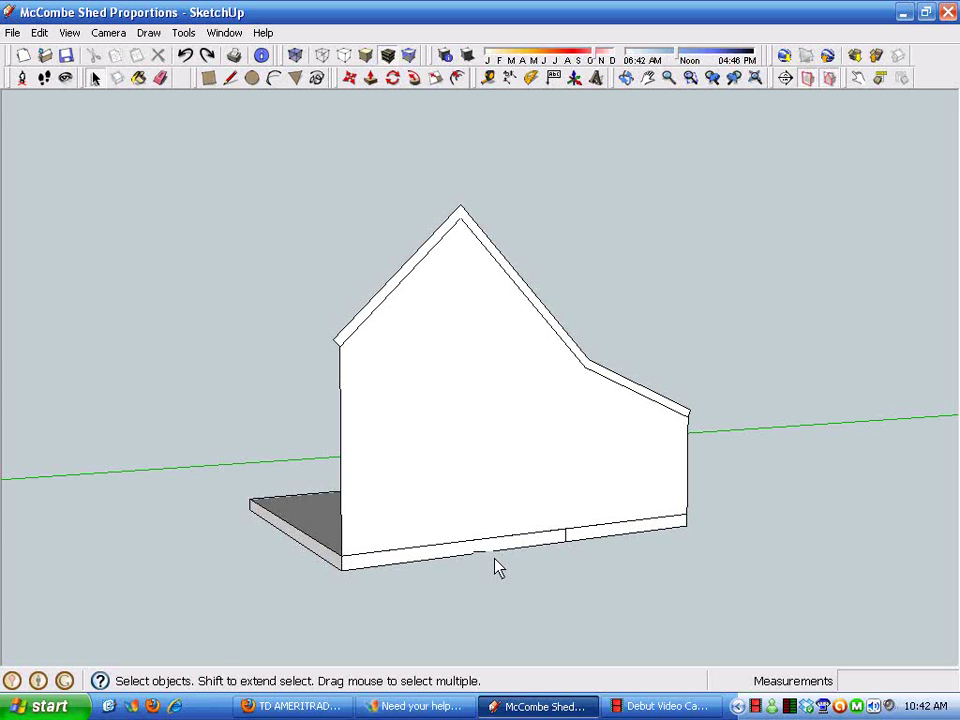
{"action": "middle_click_drag", "start_coordinate": [468, 405], "coordinate": [370, 352]}
{"action": "left_click_drag", "start_coordinate": [254, 139], "coordinate": [790, 463]}
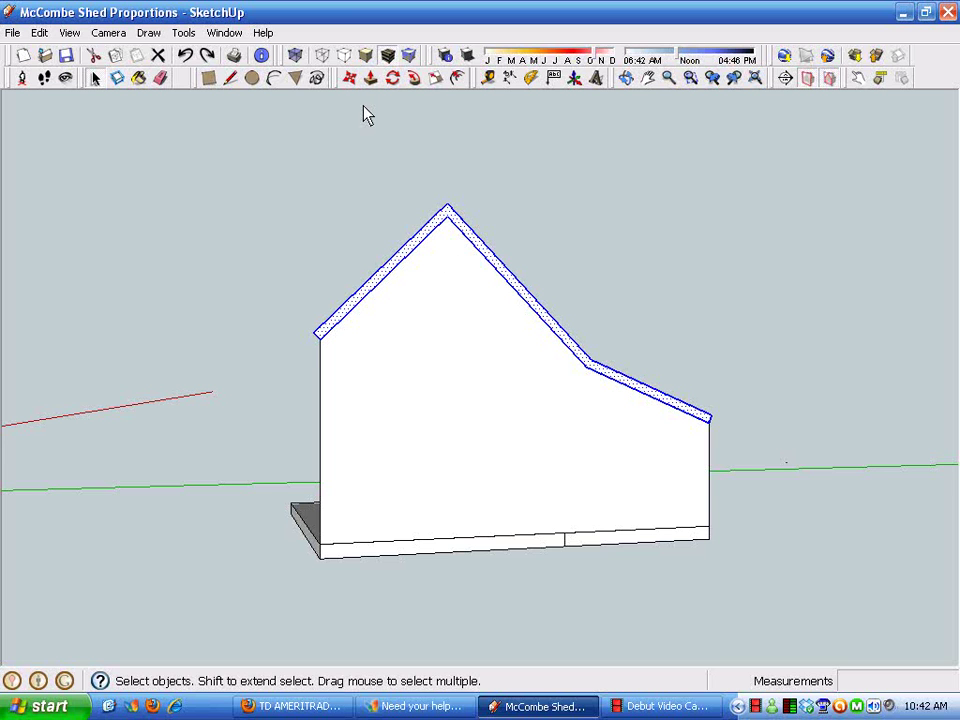
{"action": "left_click", "coordinate": [349, 80]}
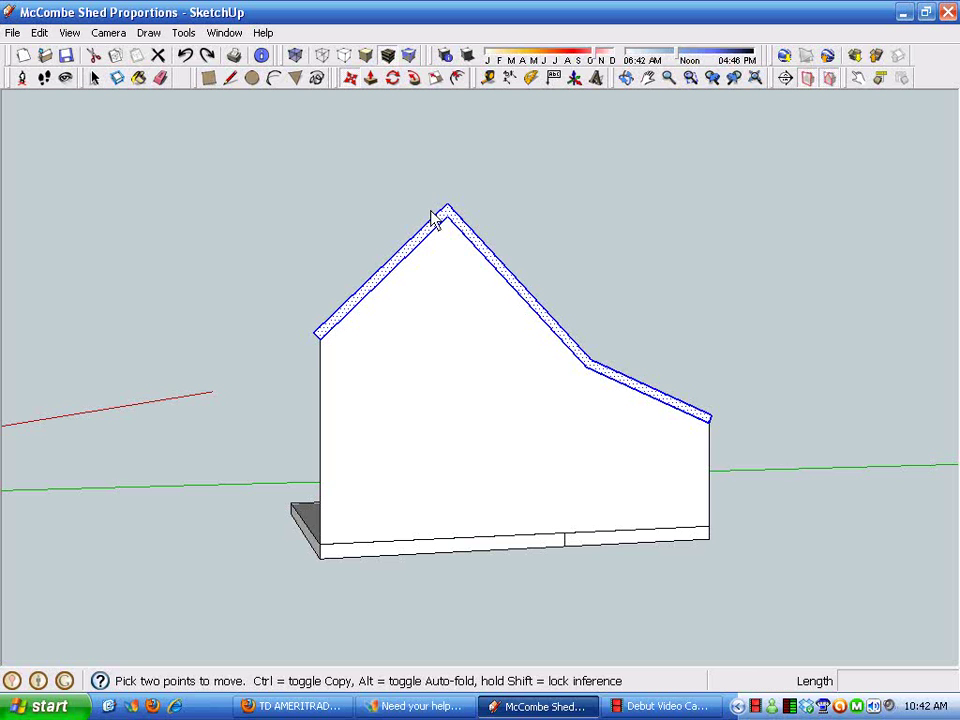
{"action": "left_click", "coordinate": [492, 258]}
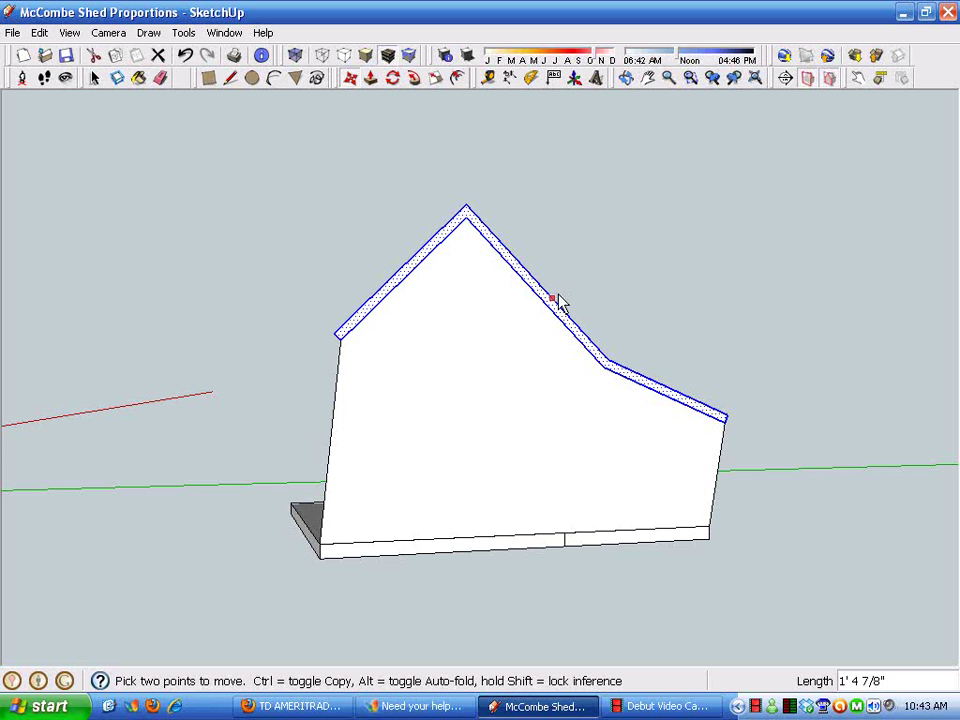
{"action": "left_click", "coordinate": [557, 302]}
{"action": "key", "text": "ctrl+z"}
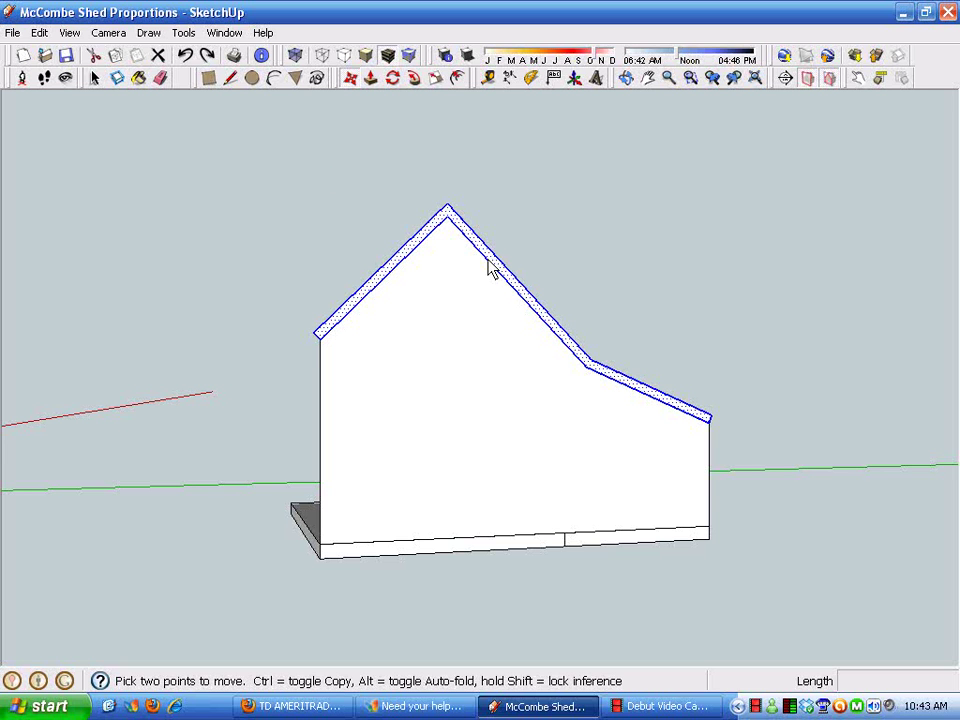
- Make the selected roof trim a group, then test-move it and undo the move
{"action": "right_click", "coordinate": [447, 219]}
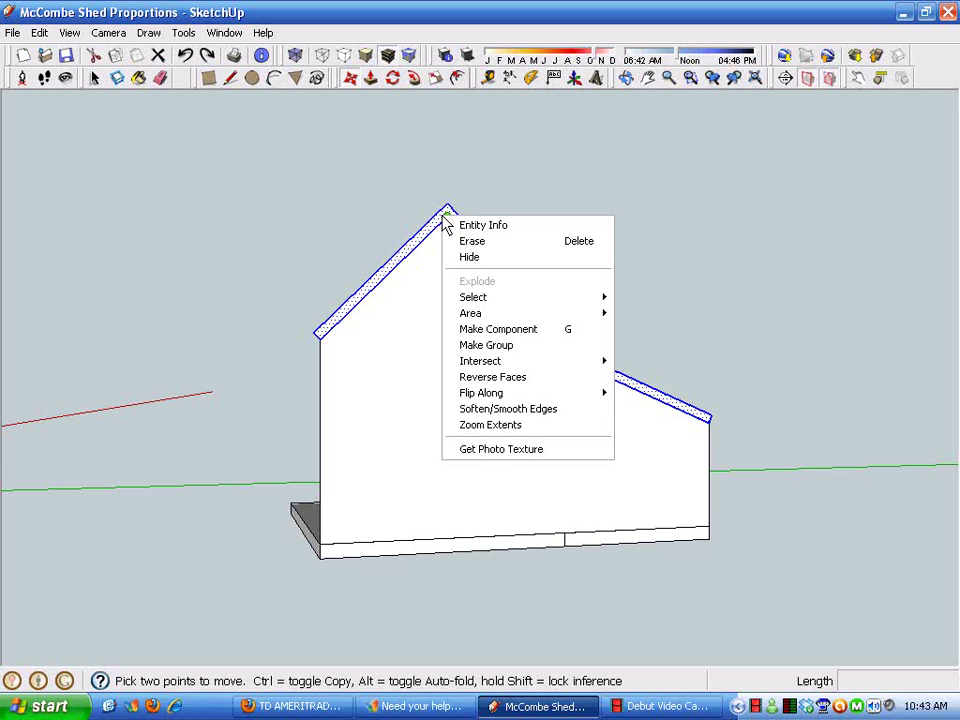
{"action": "left_click", "coordinate": [508, 345]}
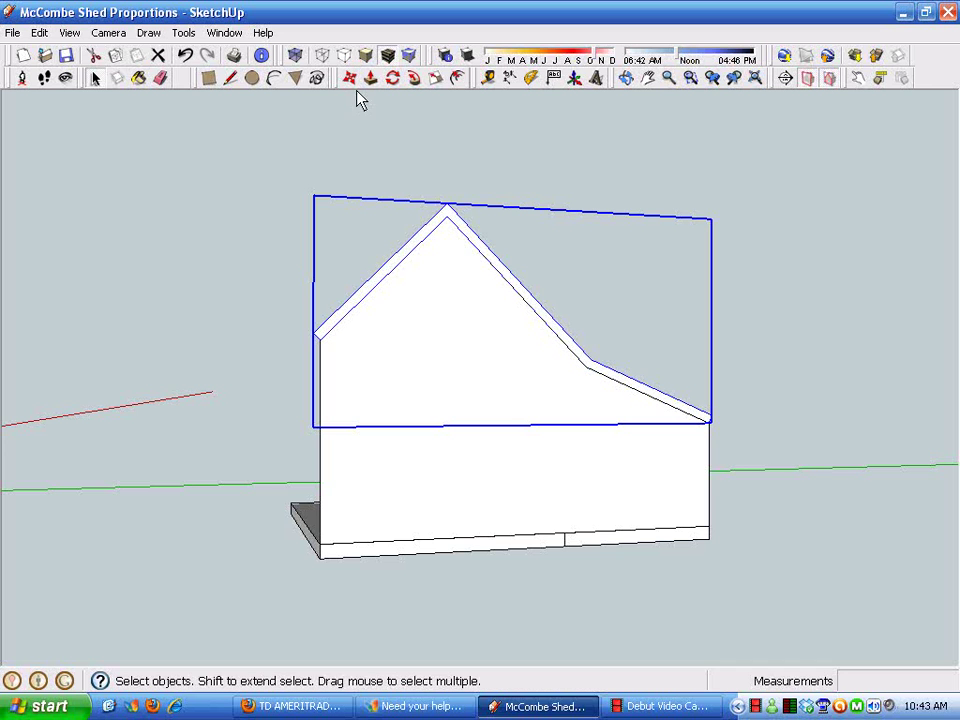
{"action": "left_click", "coordinate": [424, 204]}
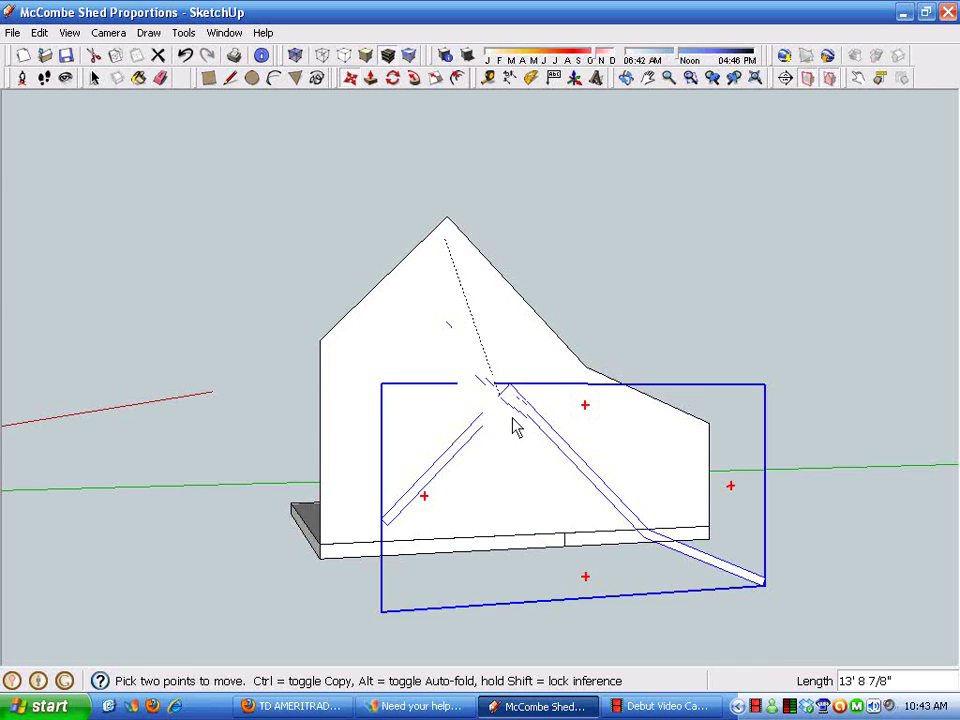
{"action": "left_click", "coordinate": [382, 176]}
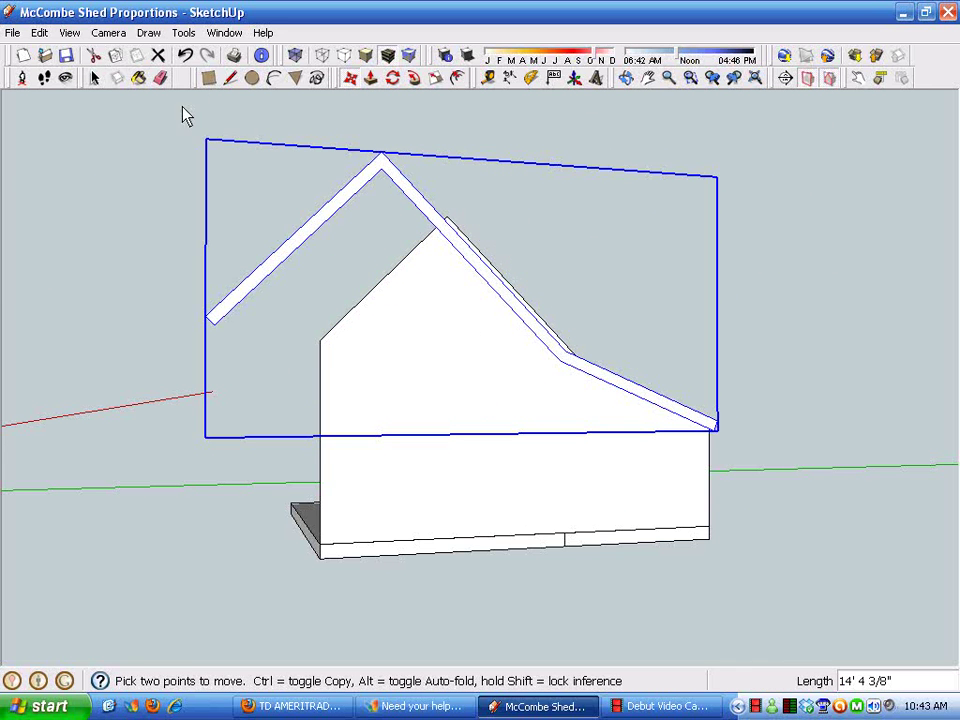
{"action": "left_click", "coordinate": [185, 55]}
{"action": "key", "text": "space"}
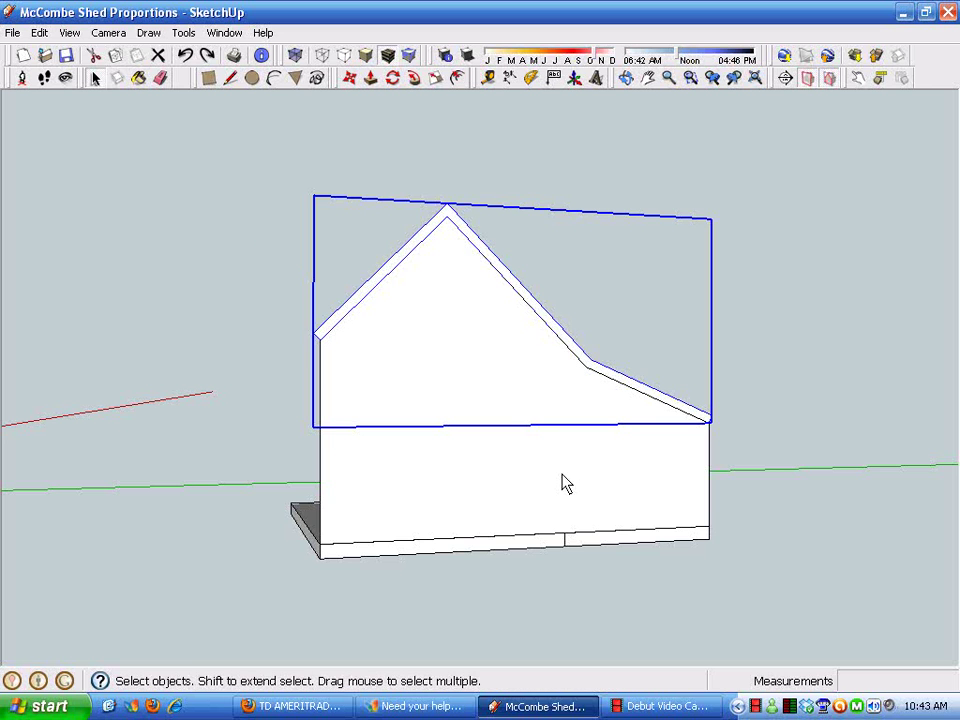
- Group the shed's gable wall face together with its edges
{"action": "left_click", "coordinate": [551, 484]}
{"action": "double_click", "coordinate": [529, 478]}
{"action": "right_click", "coordinate": [490, 450]}
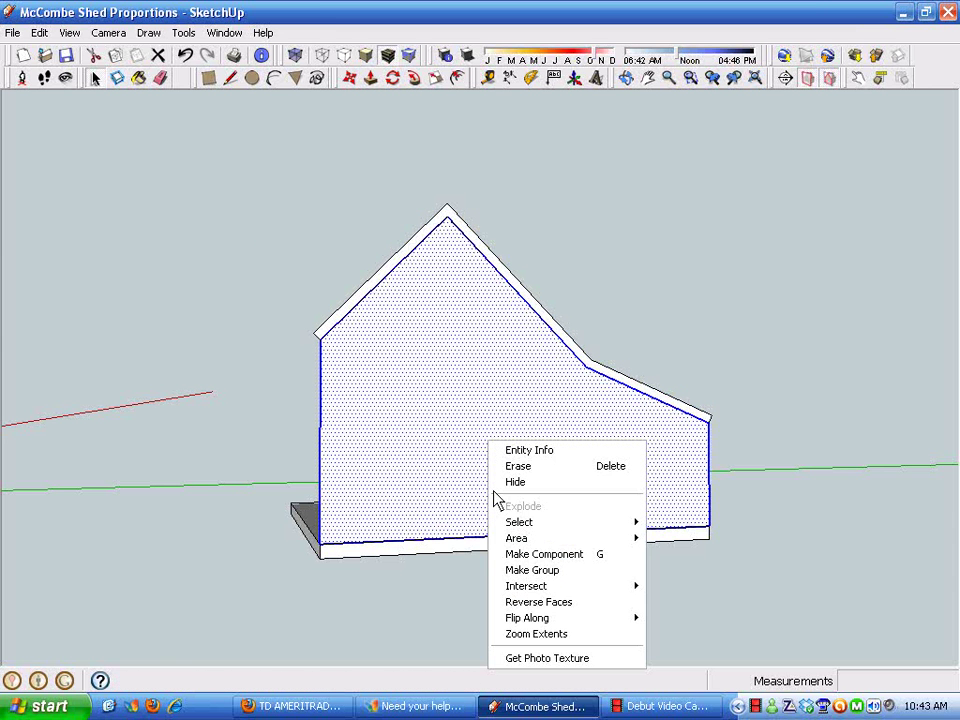
{"action": "left_click", "coordinate": [549, 571]}
{"action": "left_click", "coordinate": [778, 289]}
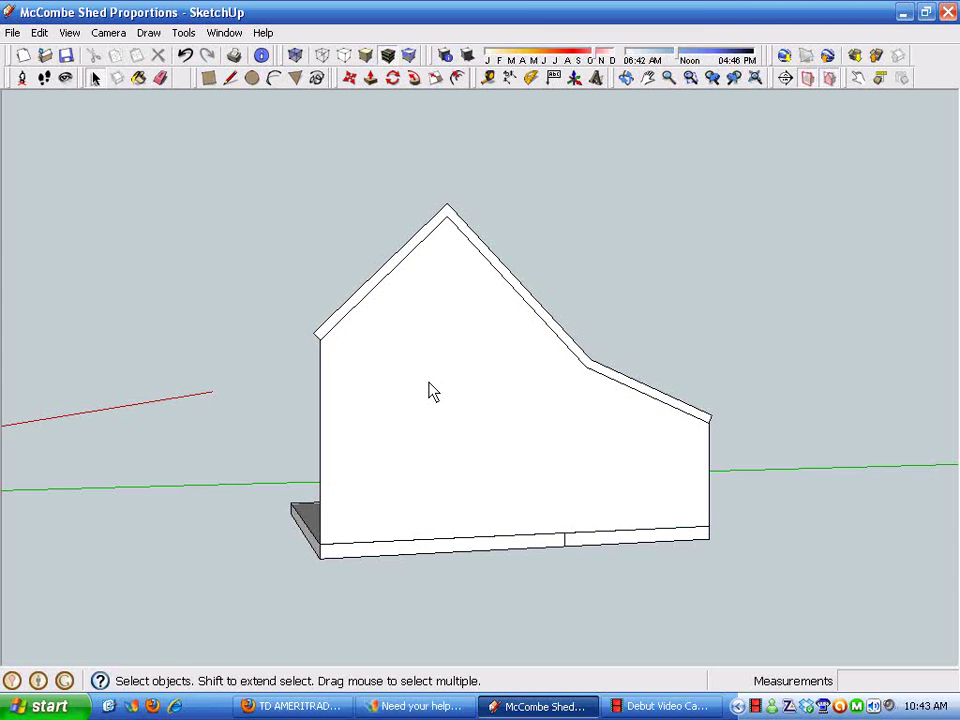
- Check the floor slab, wall group and roof trim group are separate by selecting each
{"action": "middle_click_drag", "start_coordinate": [431, 390], "coordinate": [497, 452]}
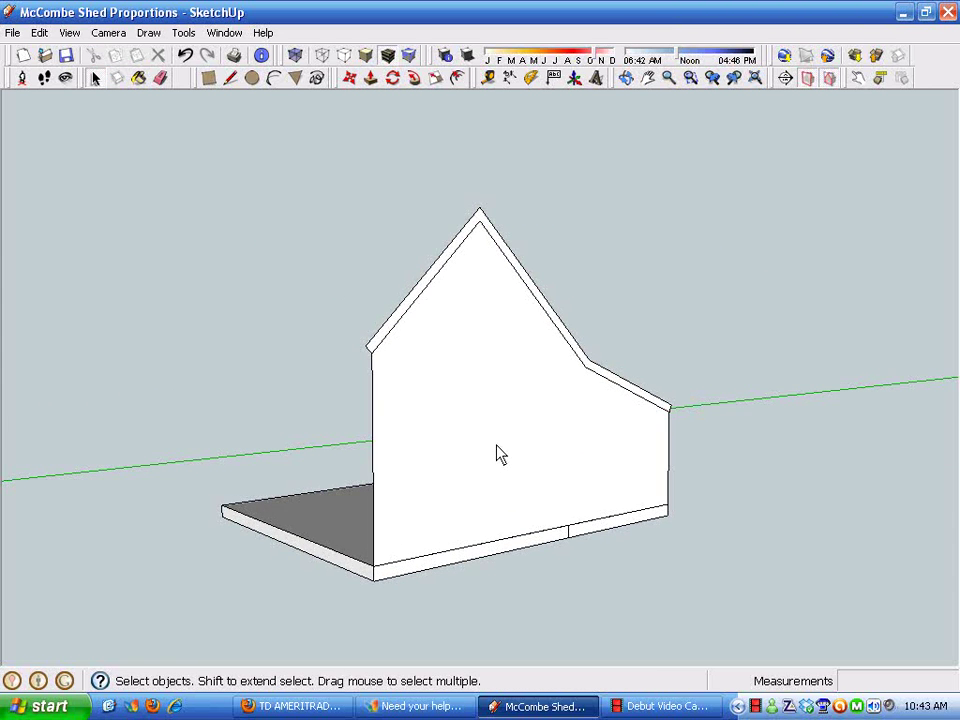
{"action": "left_click", "coordinate": [332, 556]}
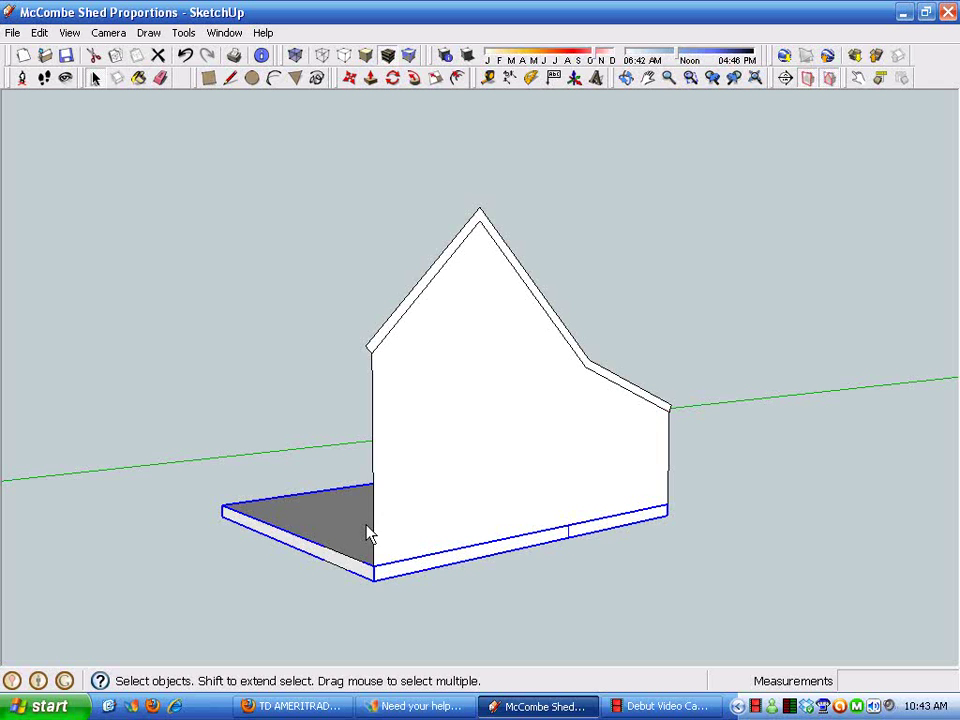
{"action": "left_click", "coordinate": [452, 463]}
{"action": "left_click", "coordinate": [409, 313]}
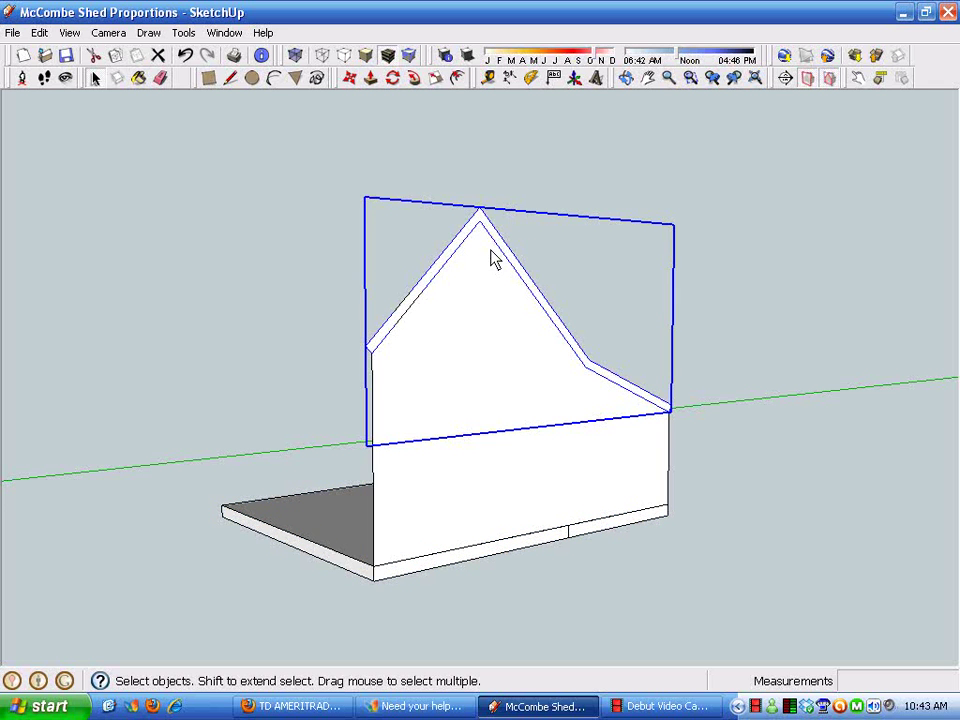
{"action": "middle_click_drag", "start_coordinate": [490, 257], "coordinate": [392, 454]}
{"action": "left_click", "coordinate": [471, 495]}
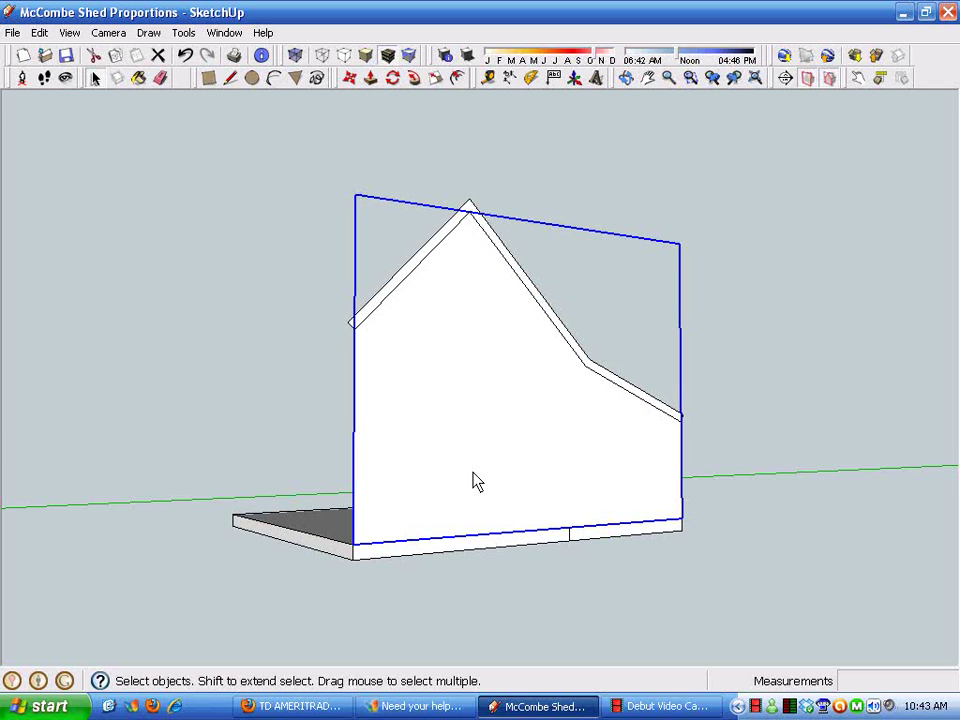
{"action": "left_click", "coordinate": [705, 158]}
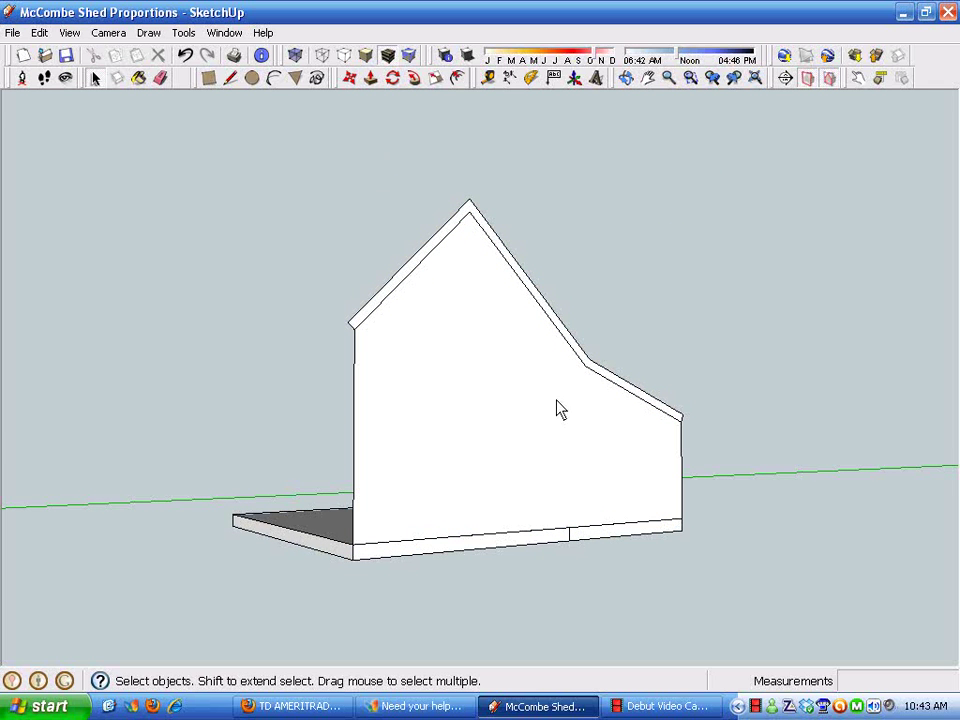
- Select the gable wall group and orbit to bring its face into view
{"action": "left_click", "coordinate": [371, 80]}
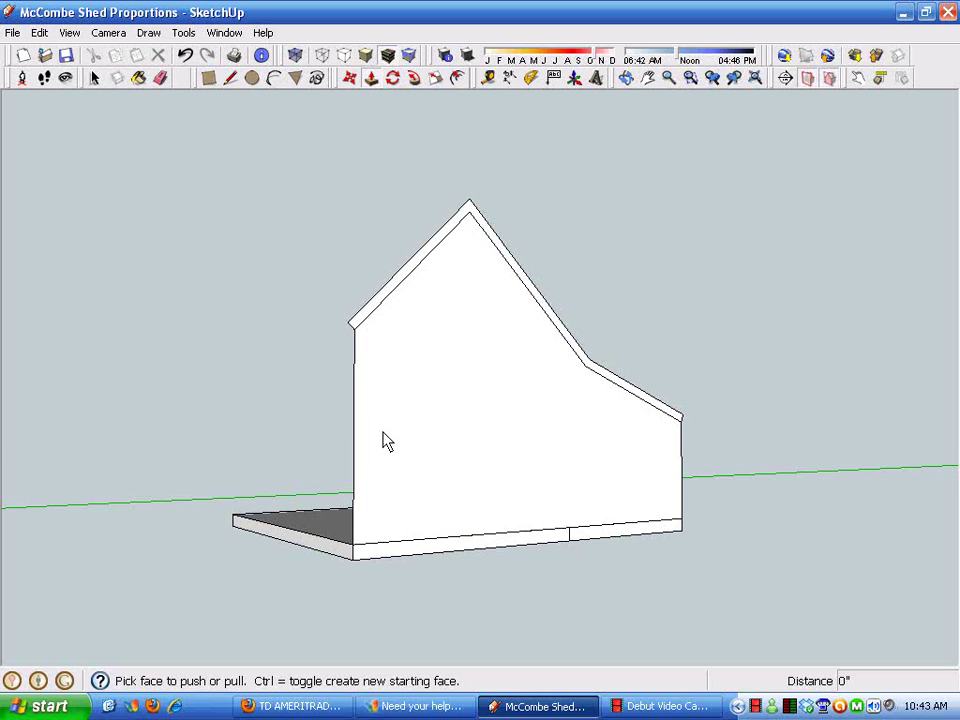
{"action": "key", "text": "space"}
{"action": "left_click", "coordinate": [463, 446]}
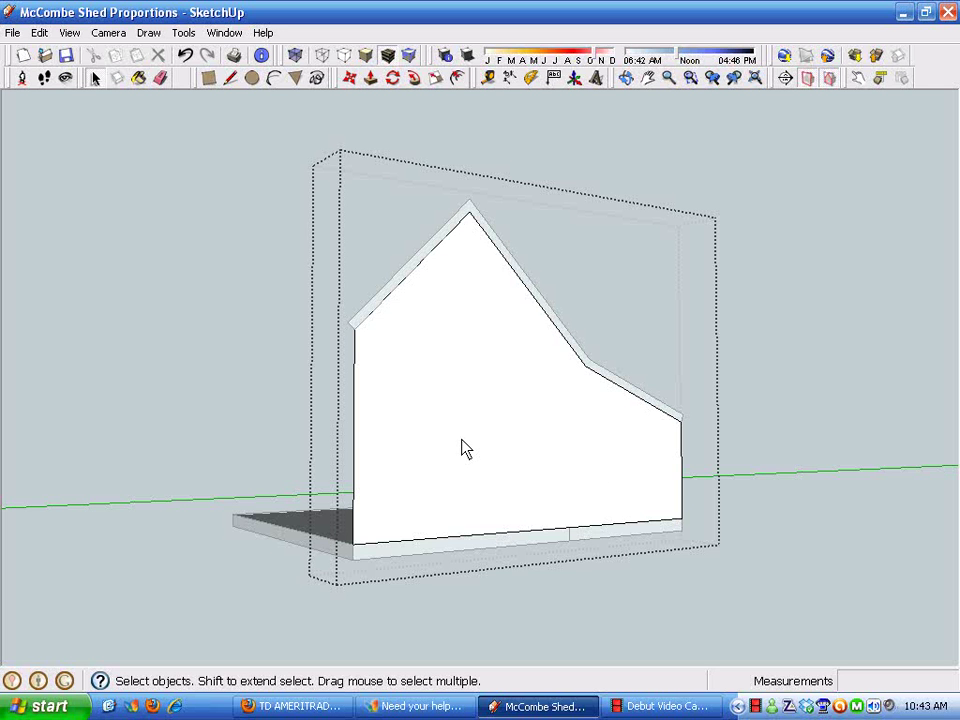
{"action": "middle_click_drag", "start_coordinate": [447, 406], "coordinate": [438, 198]}
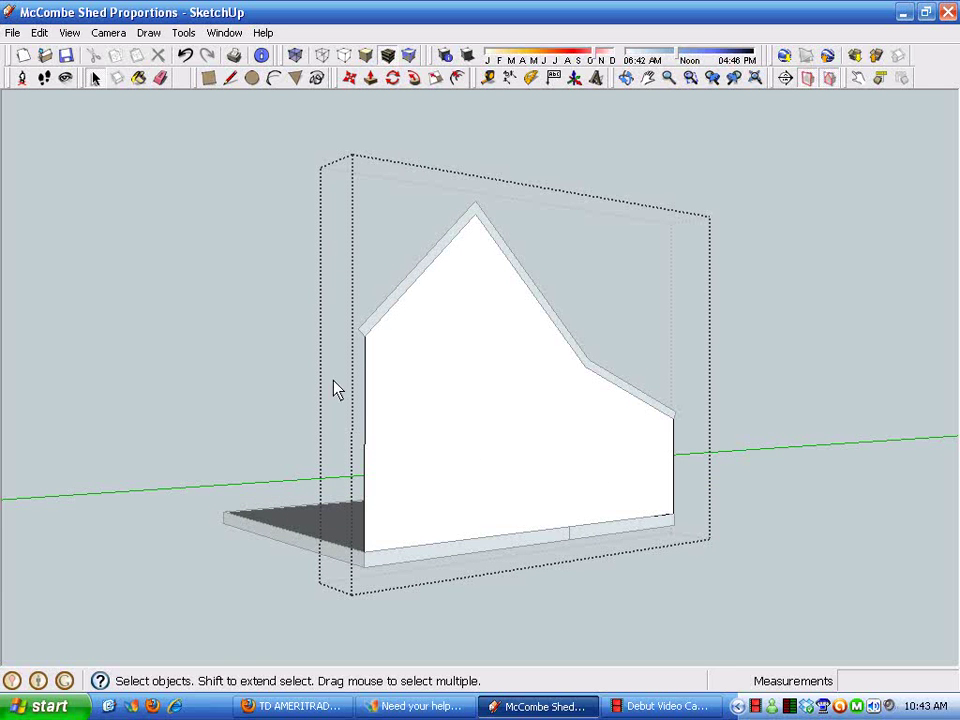
{"action": "middle_click_drag", "start_coordinate": [626, 328], "coordinate": [516, 366]}
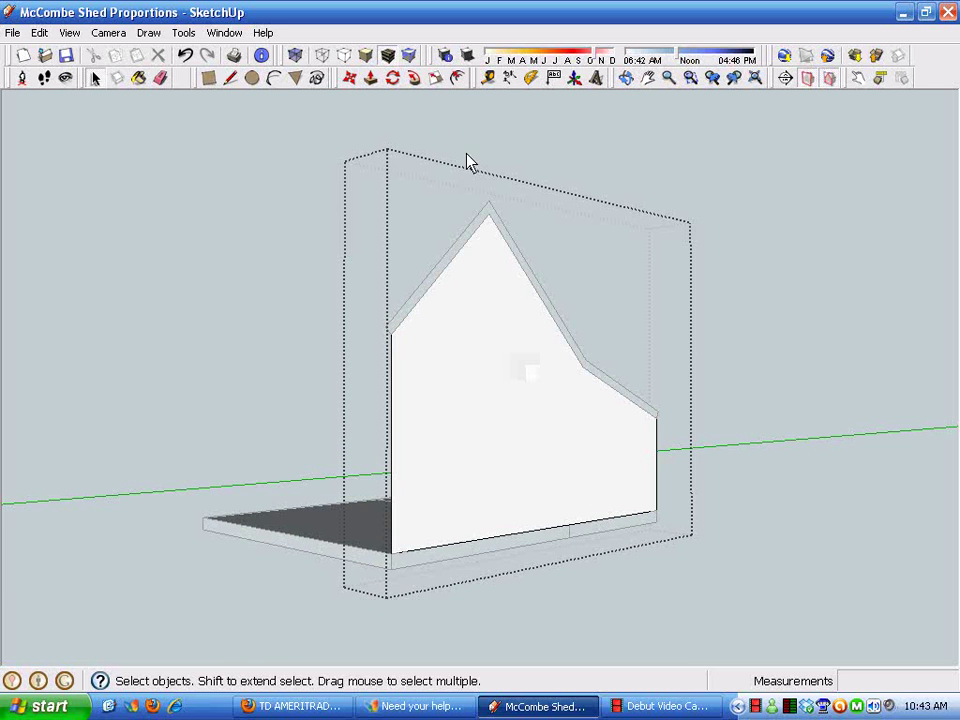
- Push/Pull the gable wall face out 24' into a solid shed body
{"action": "left_click", "coordinate": [371, 78]}
{"action": "left_click_drag", "start_coordinate": [497, 461], "coordinate": [205, 543]}
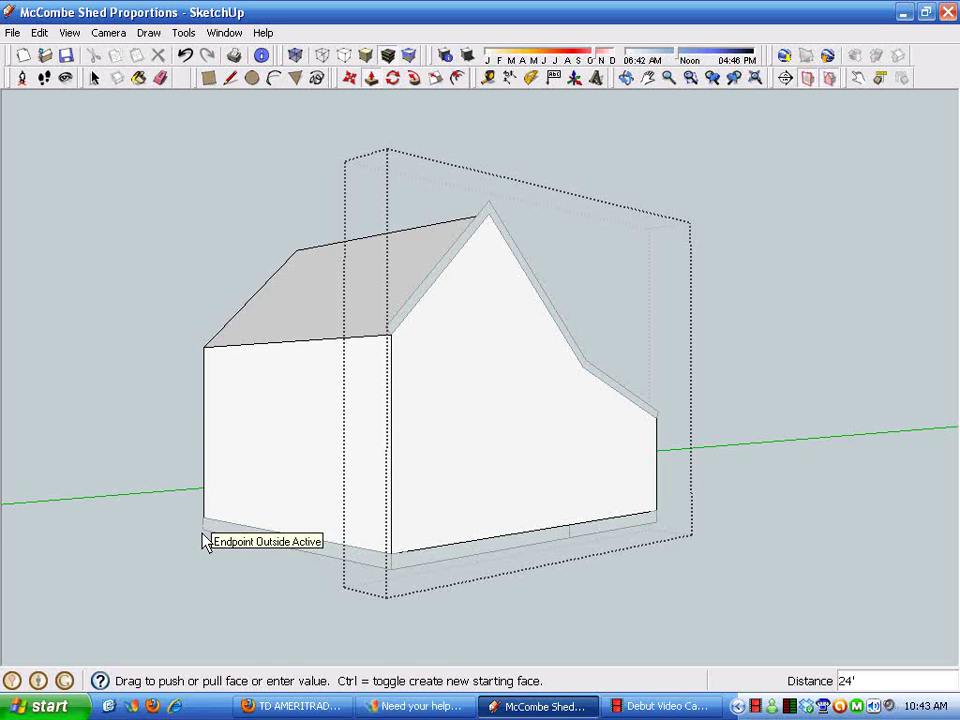
{"action": "left_click", "coordinate": [205, 543]}
{"action": "middle_click_drag", "start_coordinate": [422, 459], "coordinate": [504, 480]}
{"action": "key", "text": "space"}
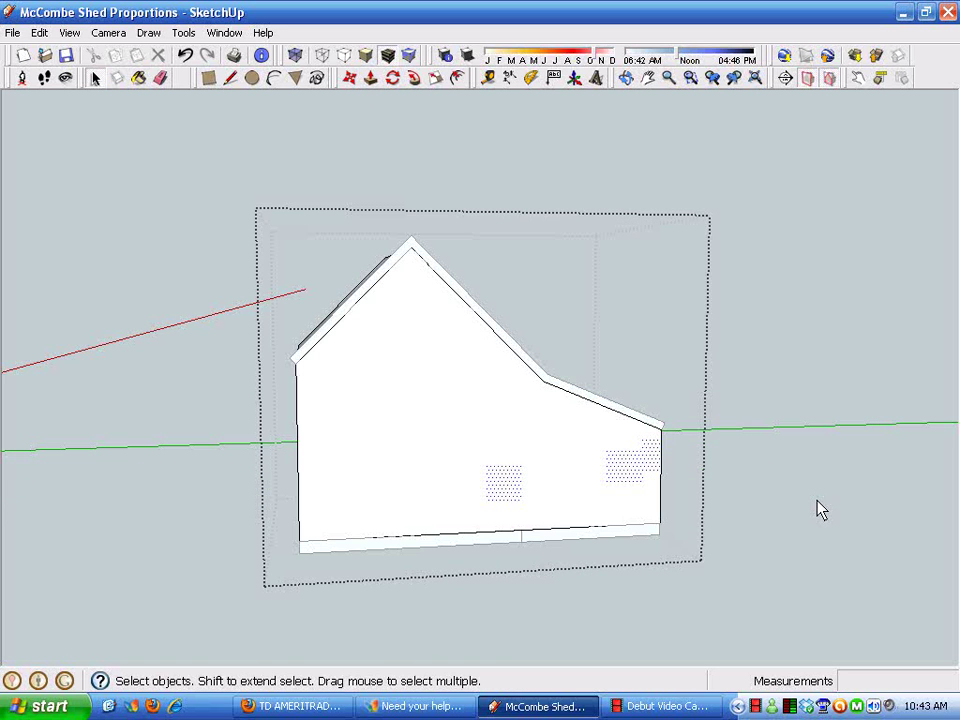
{"action": "left_click", "coordinate": [818, 510]}
{"action": "middle_click_drag", "start_coordinate": [746, 519], "coordinate": [686, 493]}
{"action": "scroll", "coordinate": [395, 461], "scroll_direction": "up", "scroll_amount": 2}
- Extend the roof strip to match the previous 24' pull
{"action": "left_click", "coordinate": [568, 338]}
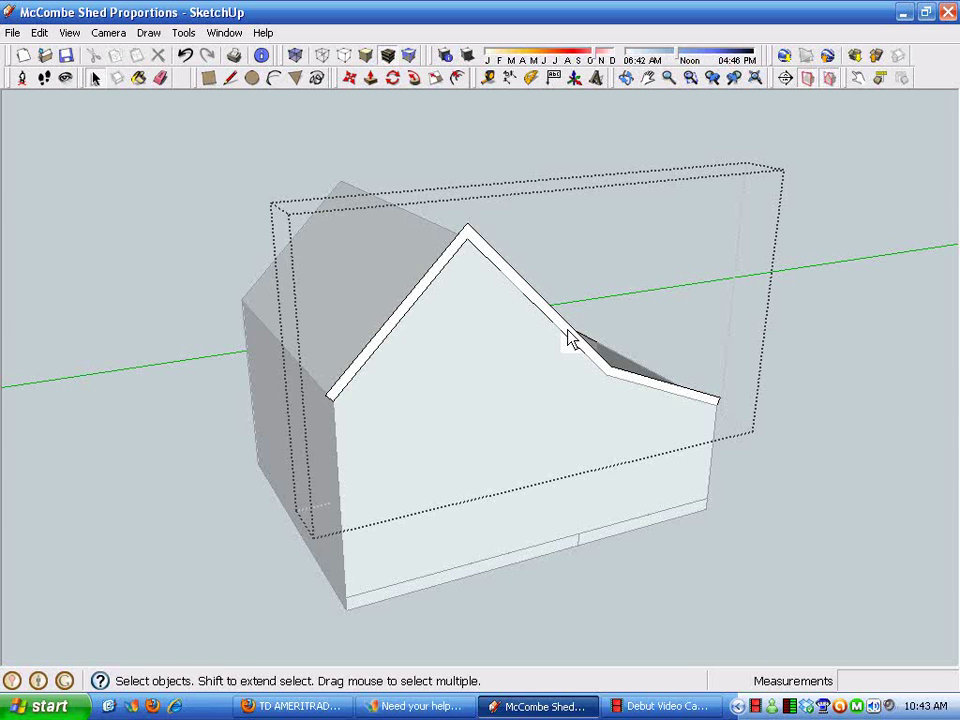
{"action": "left_click", "coordinate": [371, 84]}
{"action": "double_click", "coordinate": [408, 312]}
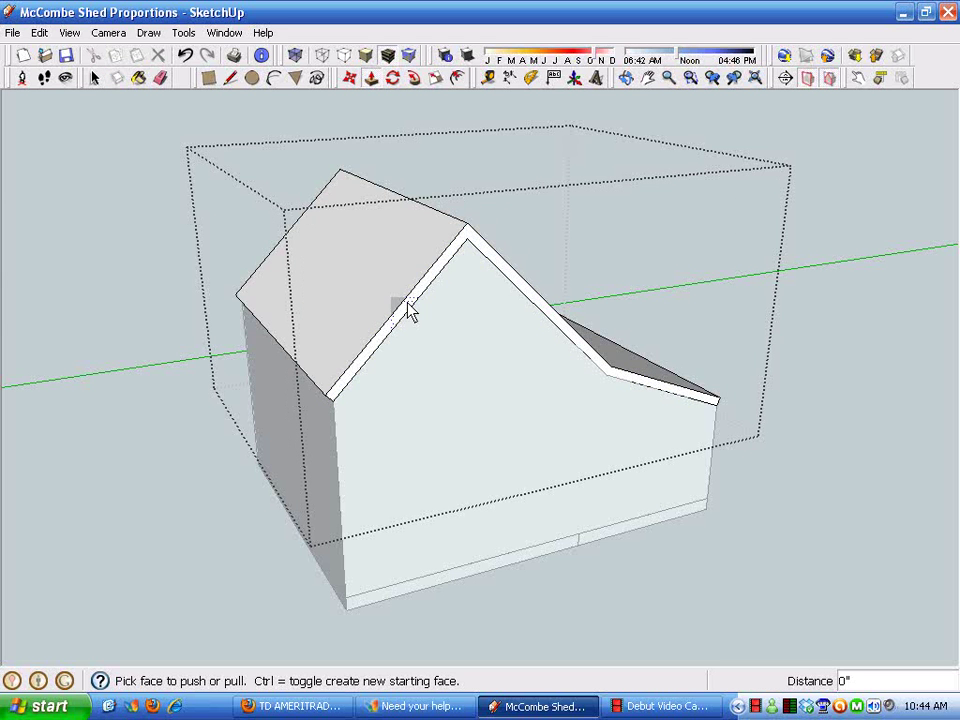
{"action": "middle_click_drag", "start_coordinate": [404, 333], "coordinate": [544, 454]}
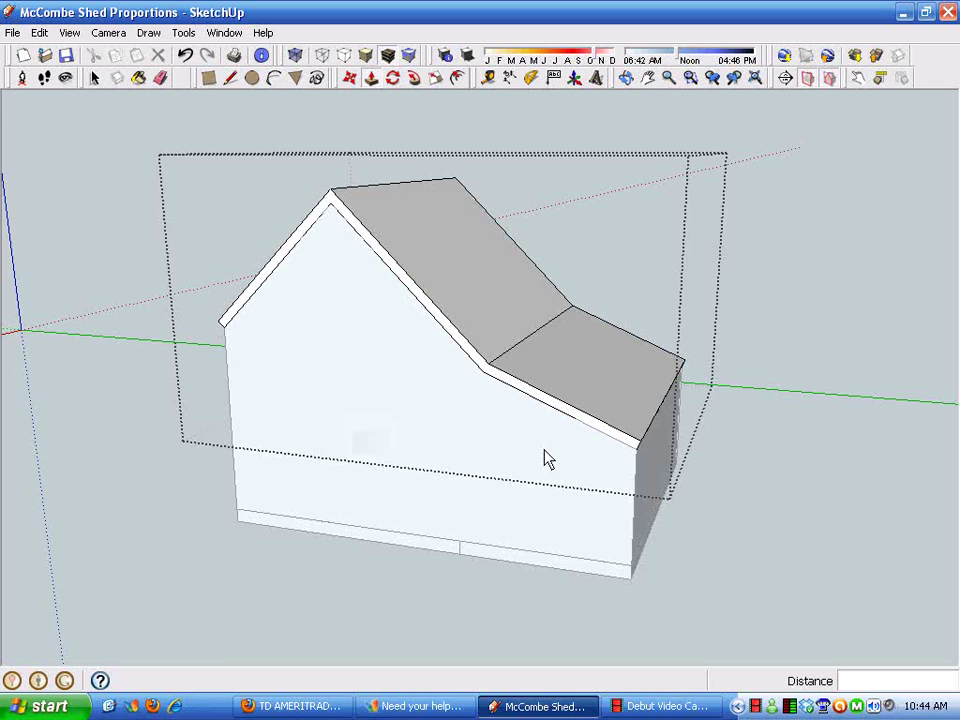
{"action": "middle_click_drag", "start_coordinate": [443, 492], "coordinate": [500, 316]}
{"action": "scroll", "coordinate": [425, 242], "scroll_direction": "up", "scroll_amount": 3}
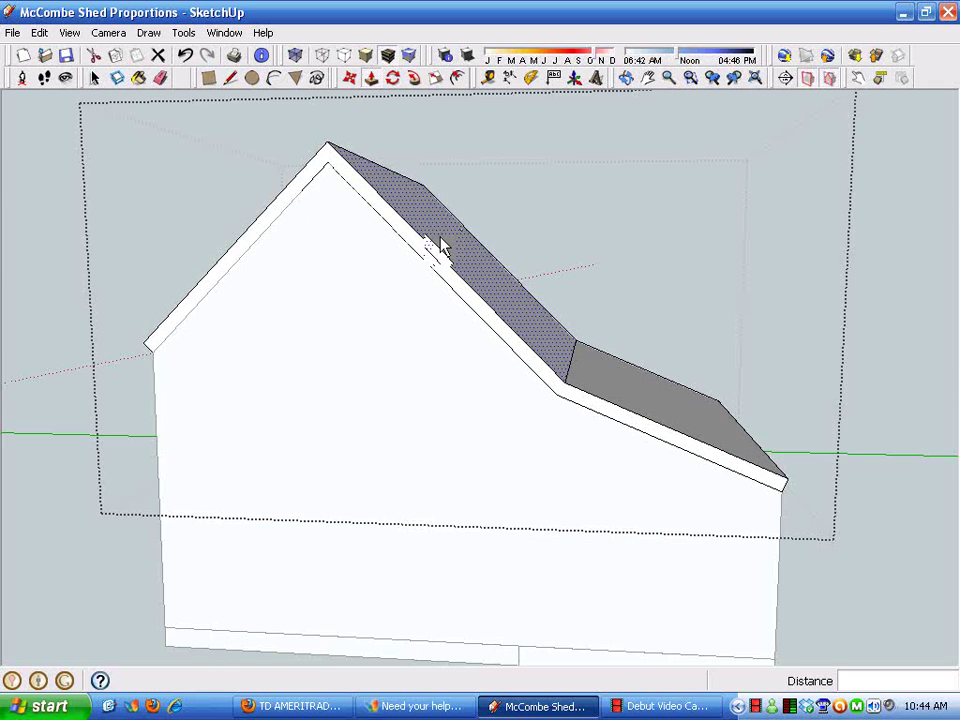
{"action": "middle_click_drag", "start_coordinate": [439, 246], "coordinate": [372, 196]}
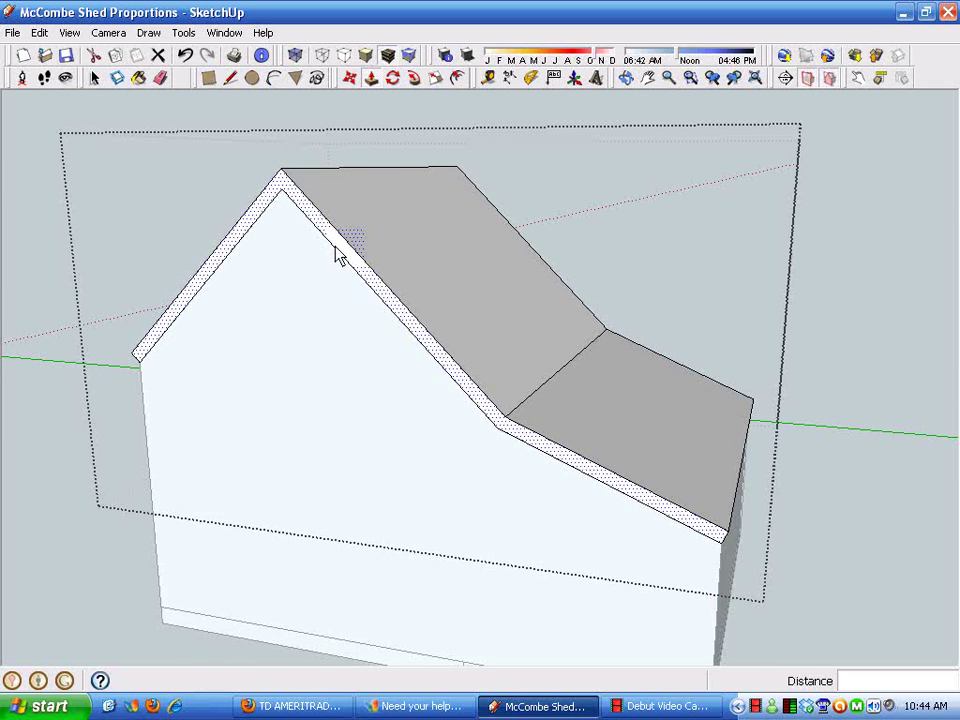
- Thicken the white rake trim outward on both gables
{"action": "left_click_drag", "start_coordinate": [336, 253], "coordinate": [315, 252]}
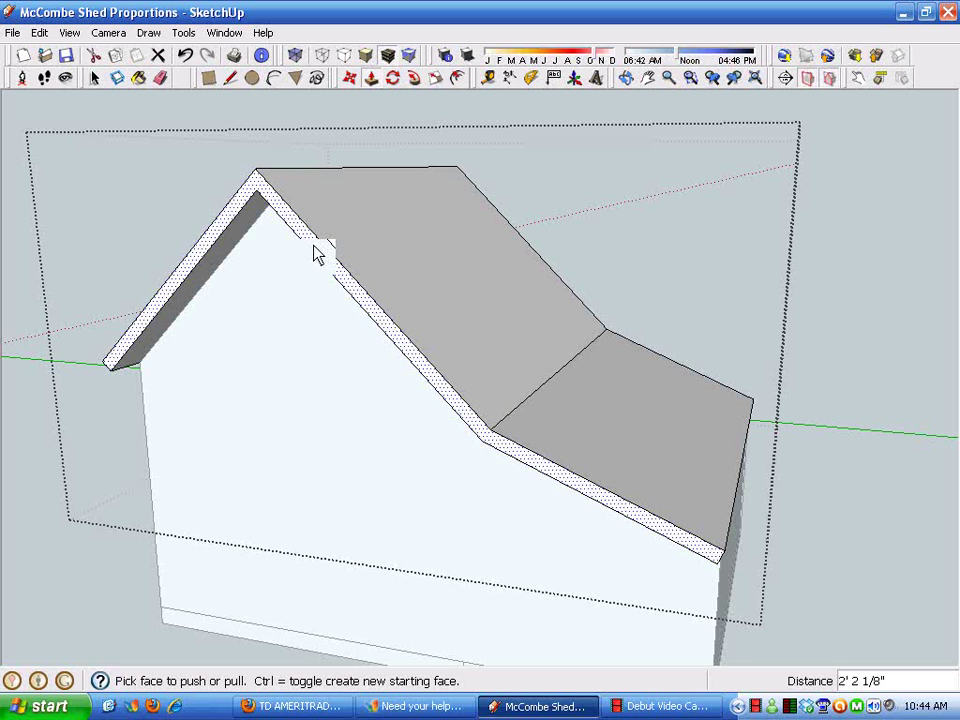
{"action": "left_click", "coordinate": [315, 253]}
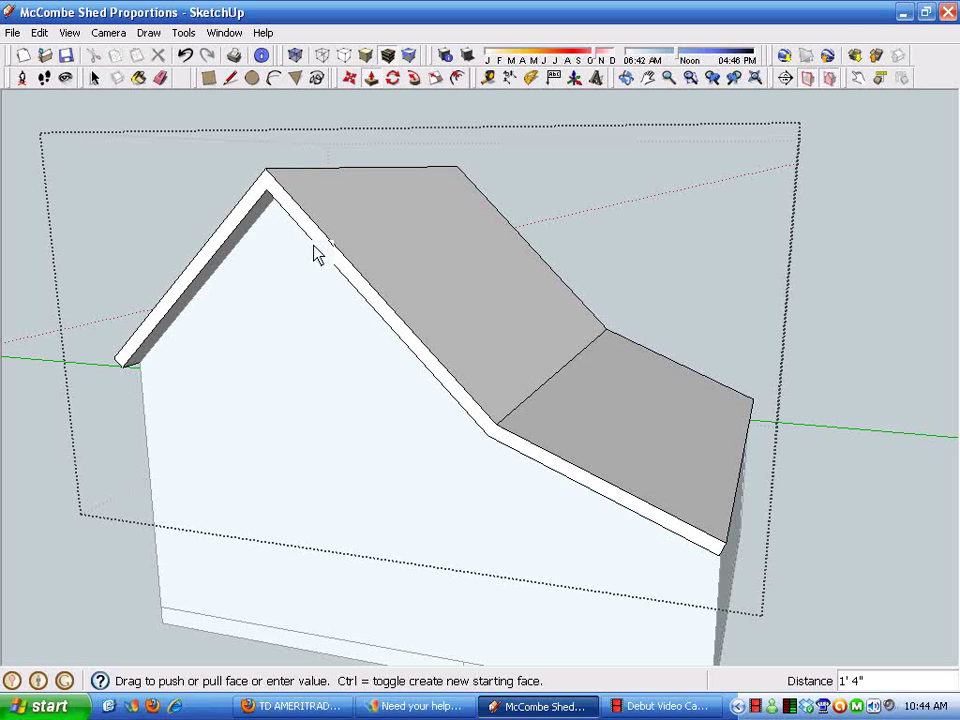
{"action": "middle_click_drag", "start_coordinate": [283, 138], "coordinate": [535, 383]}
{"action": "scroll", "coordinate": [503, 289], "scroll_direction": "up", "scroll_amount": 3}
{"action": "left_click", "coordinate": [506, 246]}
{"action": "left_click", "coordinate": [534, 270]}
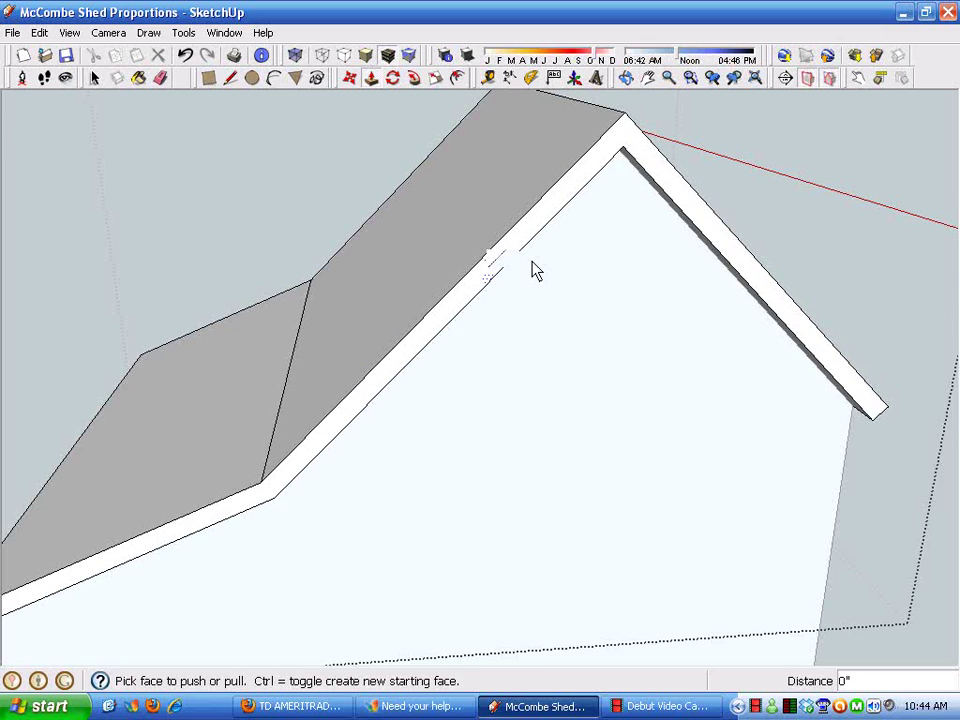
{"action": "scroll", "coordinate": [635, 272], "scroll_direction": "down", "scroll_amount": 3}
{"action": "middle_click_drag", "start_coordinate": [635, 272], "coordinate": [331, 397]}
{"action": "scroll", "coordinate": [345, 393], "scroll_direction": "up", "scroll_amount": 4}
- Pull the rake trim's end face out 24 for a 2' overhang past the wall
{"action": "left_click", "coordinate": [326, 253]}
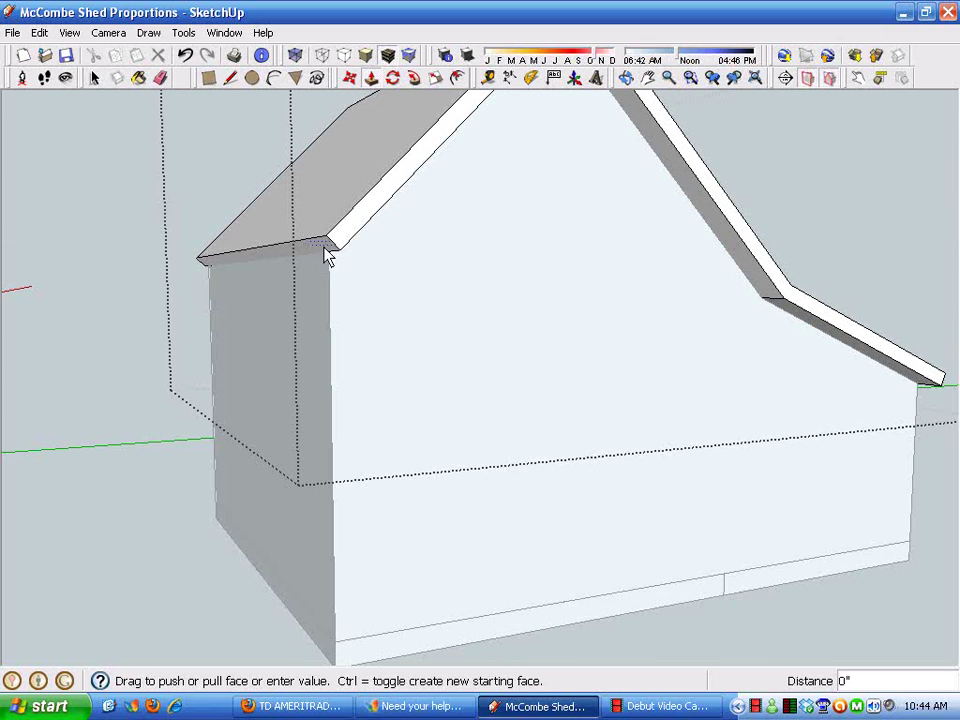
{"action": "left_click", "coordinate": [276, 302]}
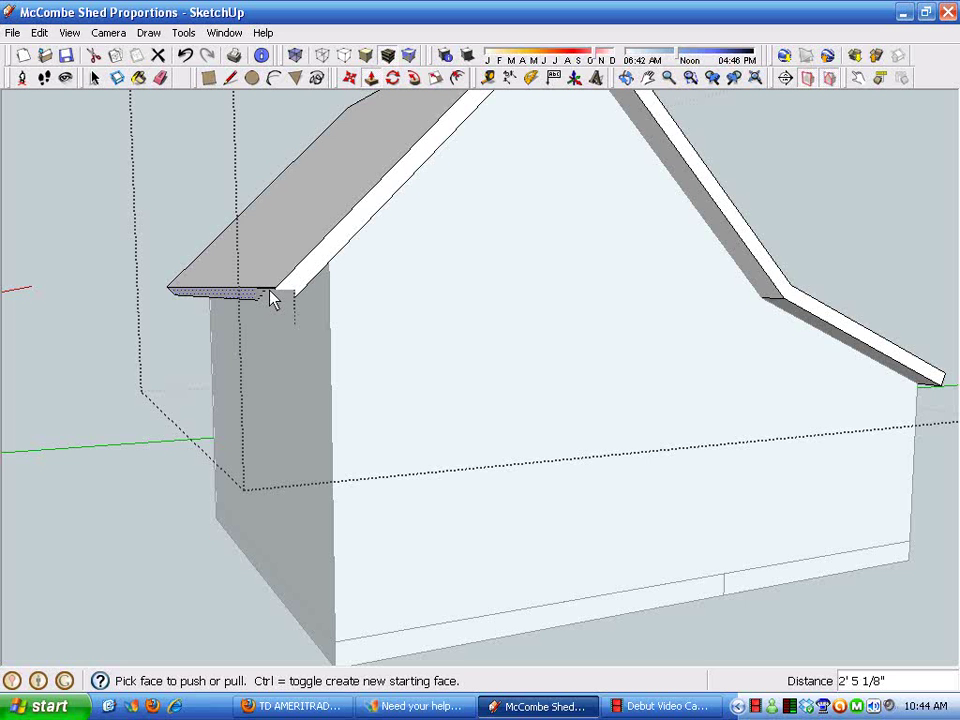
{"action": "type", "text": "24"}
{"action": "key", "text": "Return"}
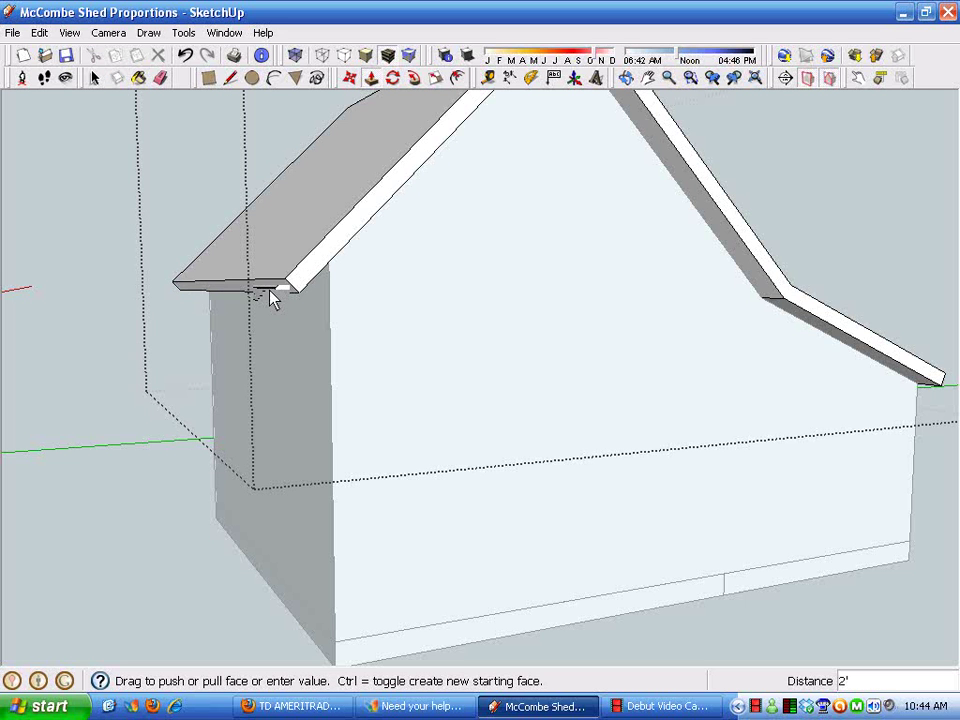
{"action": "middle_click_drag", "start_coordinate": [281, 322], "coordinate": [272, 351]}
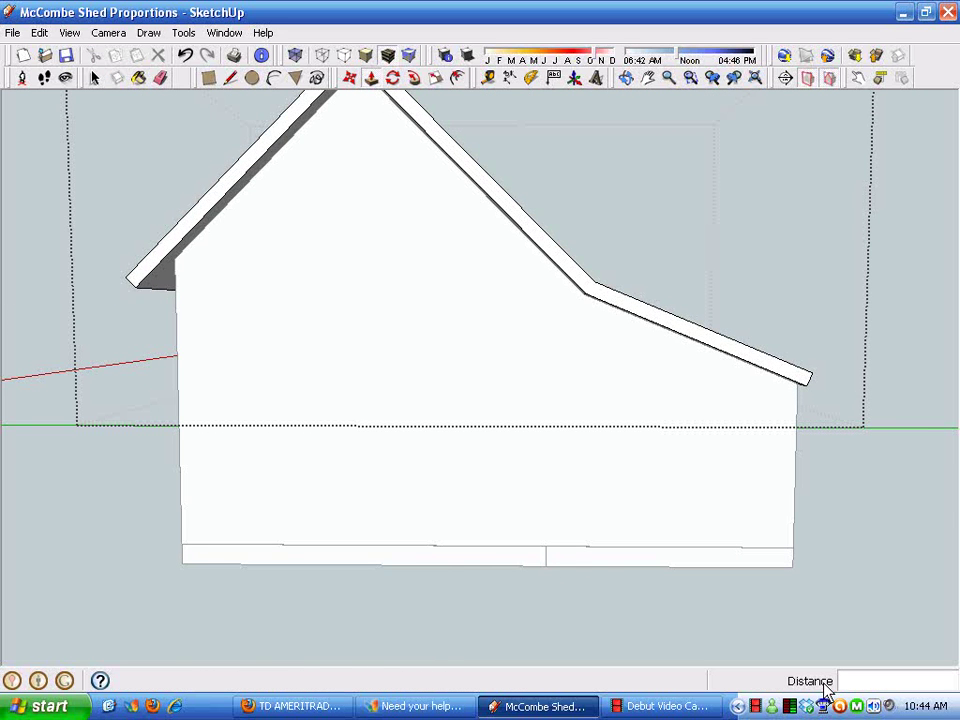
{"action": "middle_click_drag", "start_coordinate": [792, 476], "coordinate": [585, 516]}
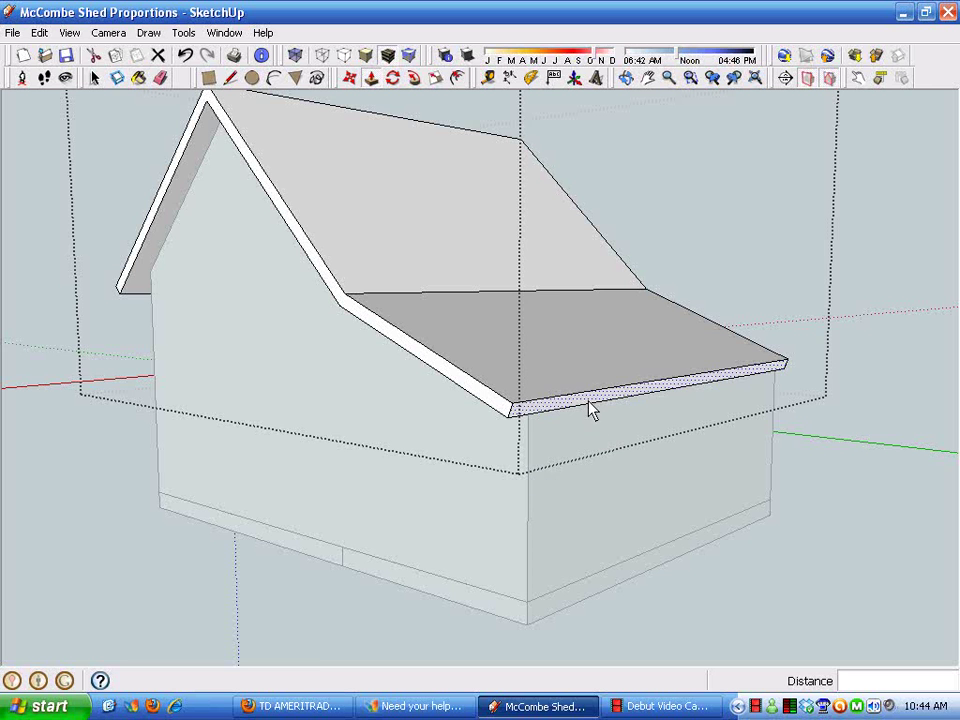
{"action": "left_click", "coordinate": [590, 405]}
{"action": "scroll", "coordinate": [514, 450], "scroll_direction": "down", "scroll_amount": 3}
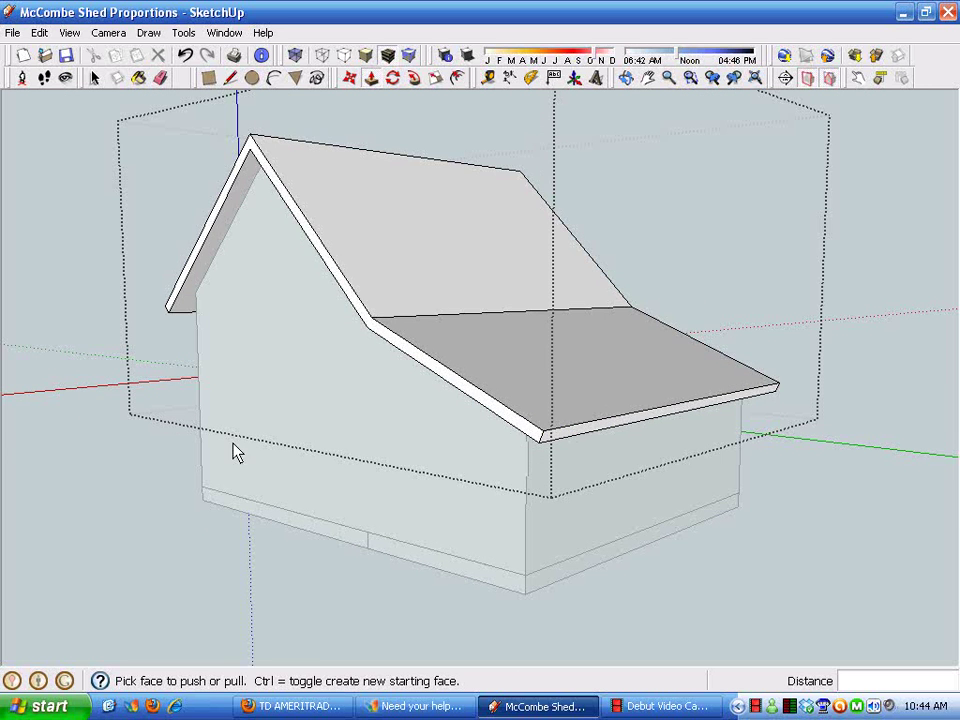
{"action": "scroll", "coordinate": [190, 457], "scroll_direction": "down", "scroll_amount": 2}
{"action": "key", "text": "space"}
{"action": "middle_click_drag", "start_coordinate": [116, 388], "coordinate": [718, 589]}
{"action": "left_click", "coordinate": [617, 600]}
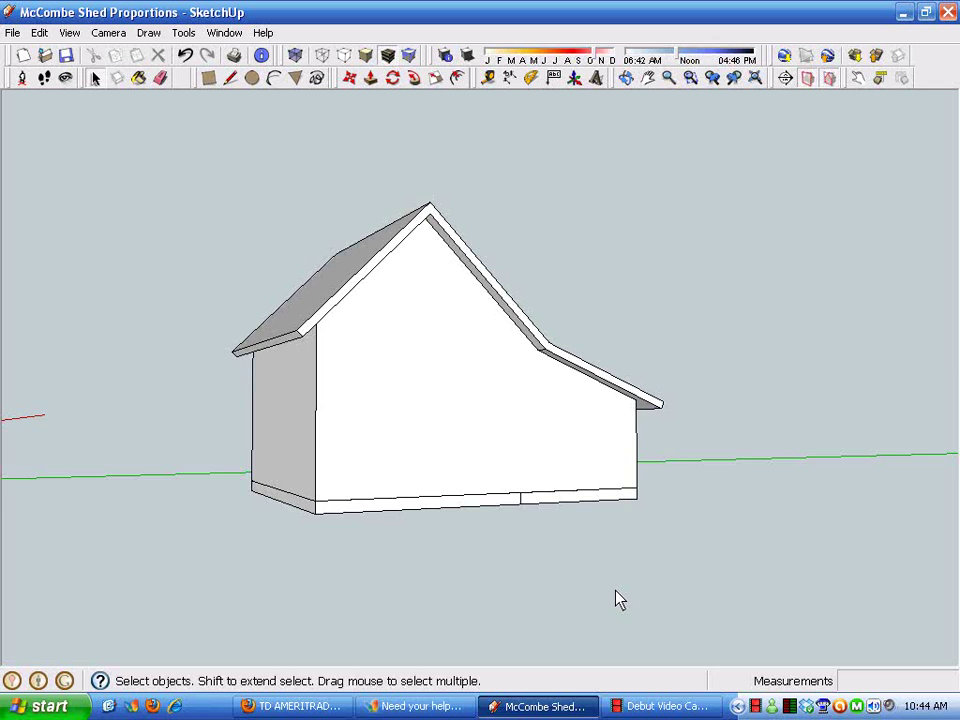
{"action": "middle_click_drag", "start_coordinate": [617, 600], "coordinate": [519, 189]}
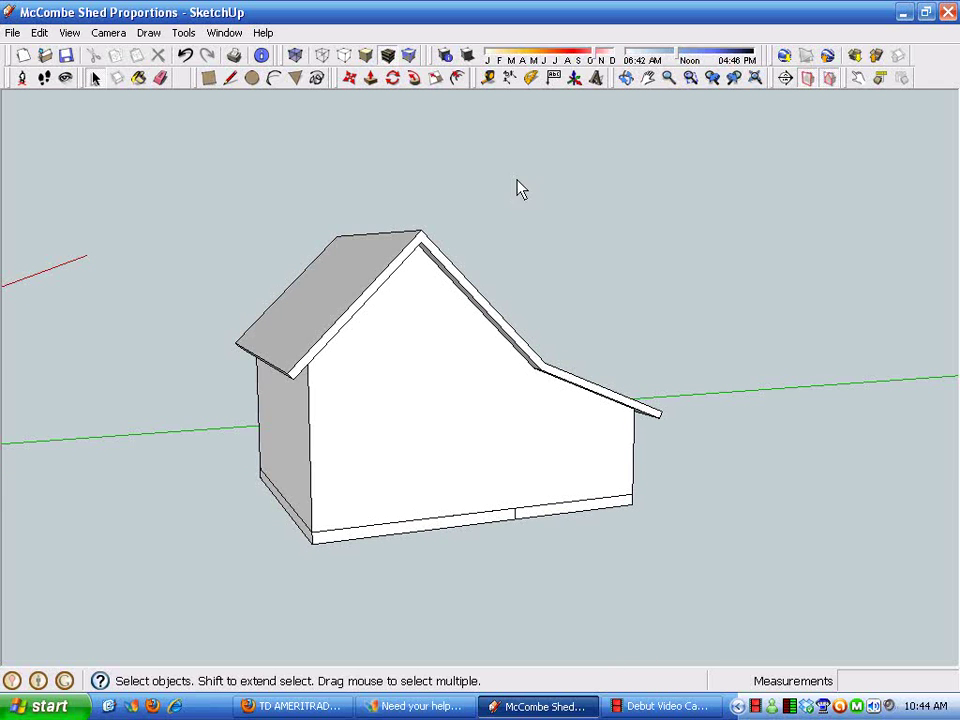
{"action": "left_click", "coordinate": [467, 55]}
{"action": "middle_click_drag", "start_coordinate": [442, 185], "coordinate": [484, 289]}
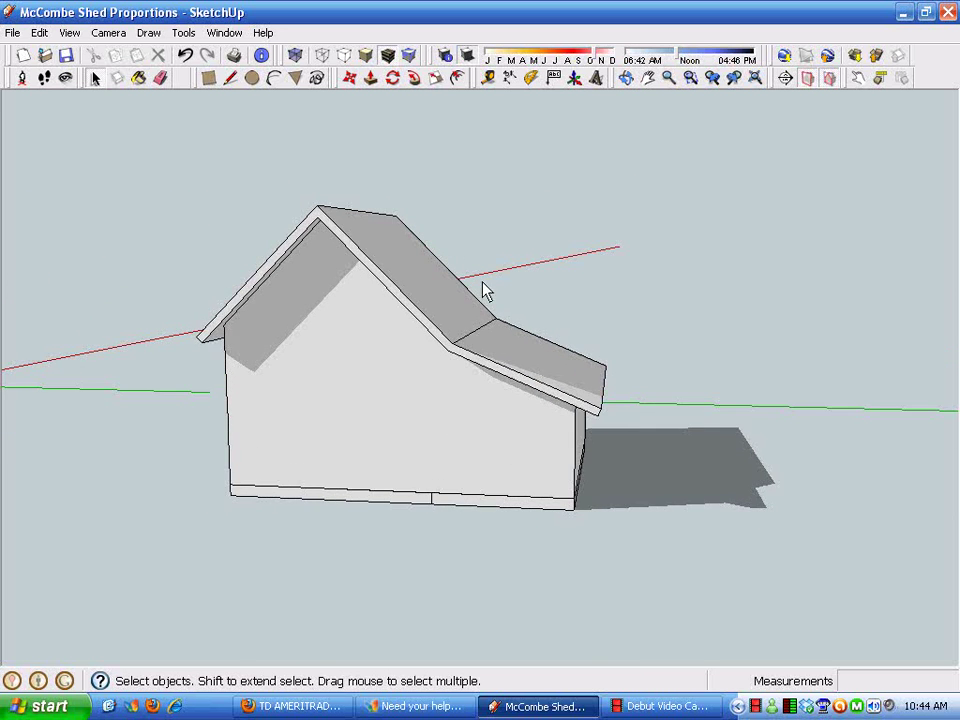
{"action": "scroll", "coordinate": [470, 280], "scroll_direction": "up", "scroll_amount": 4}
{"action": "scroll", "coordinate": [285, 398], "scroll_direction": "down", "scroll_amount": 5}
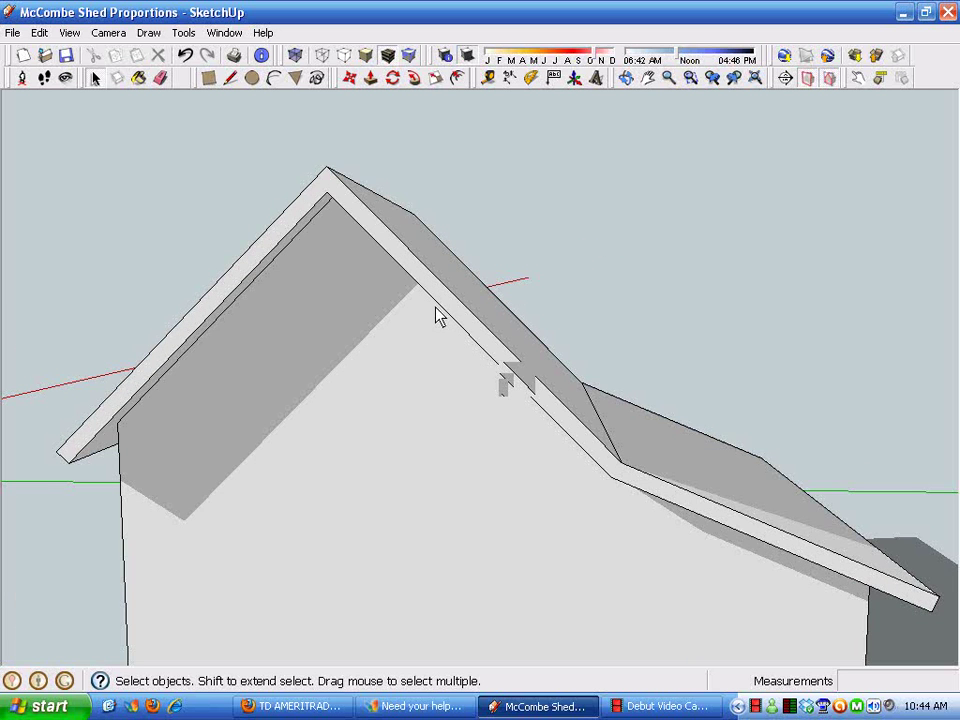
{"action": "left_click", "coordinate": [466, 56]}
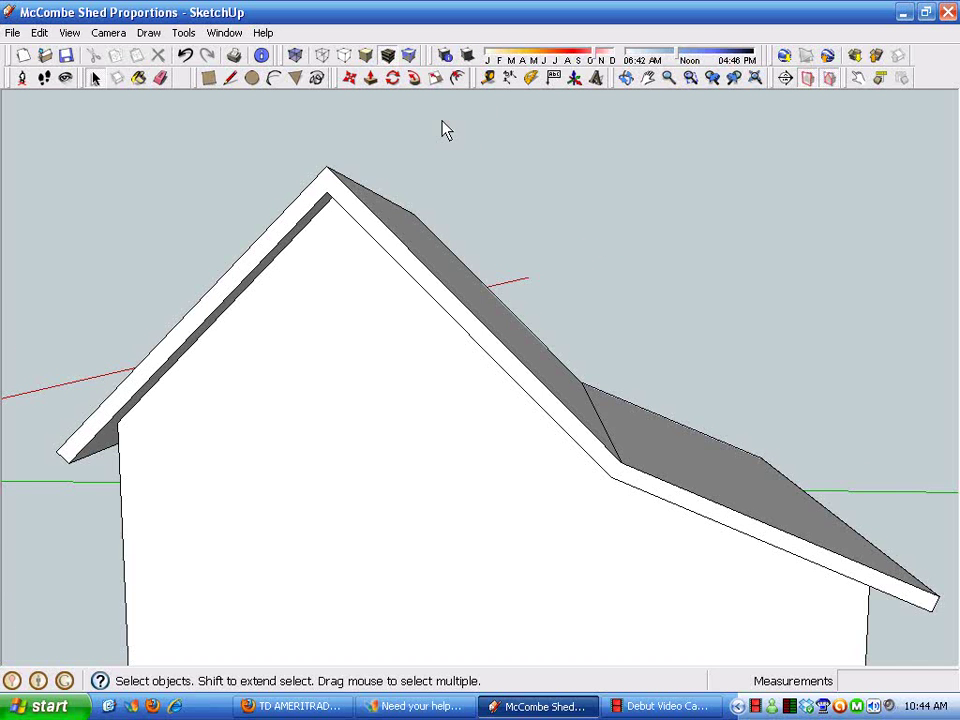
- Select the left, upper right and lower right roof trim edges
{"action": "middle_click_drag", "start_coordinate": [356, 156], "coordinate": [422, 205]}
{"action": "scroll", "coordinate": [386, 152], "scroll_direction": "up", "scroll_amount": 2}
{"action": "scroll", "coordinate": [401, 206], "scroll_direction": "down", "scroll_amount": 2}
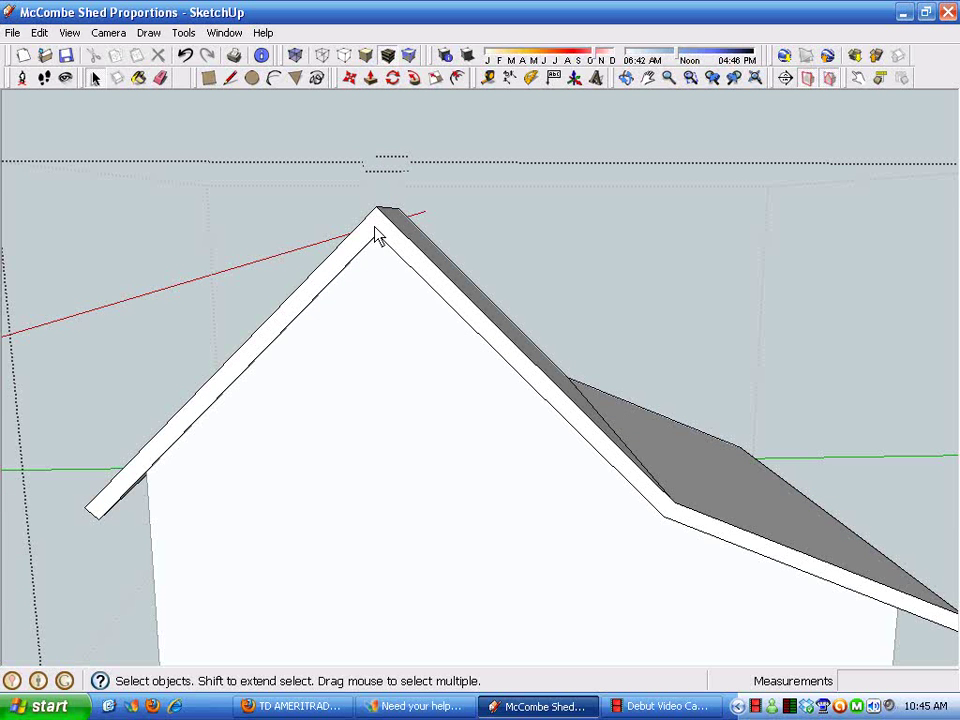
{"action": "left_click", "coordinate": [368, 227]}
{"action": "left_click", "coordinate": [406, 247], "text": "shift"}
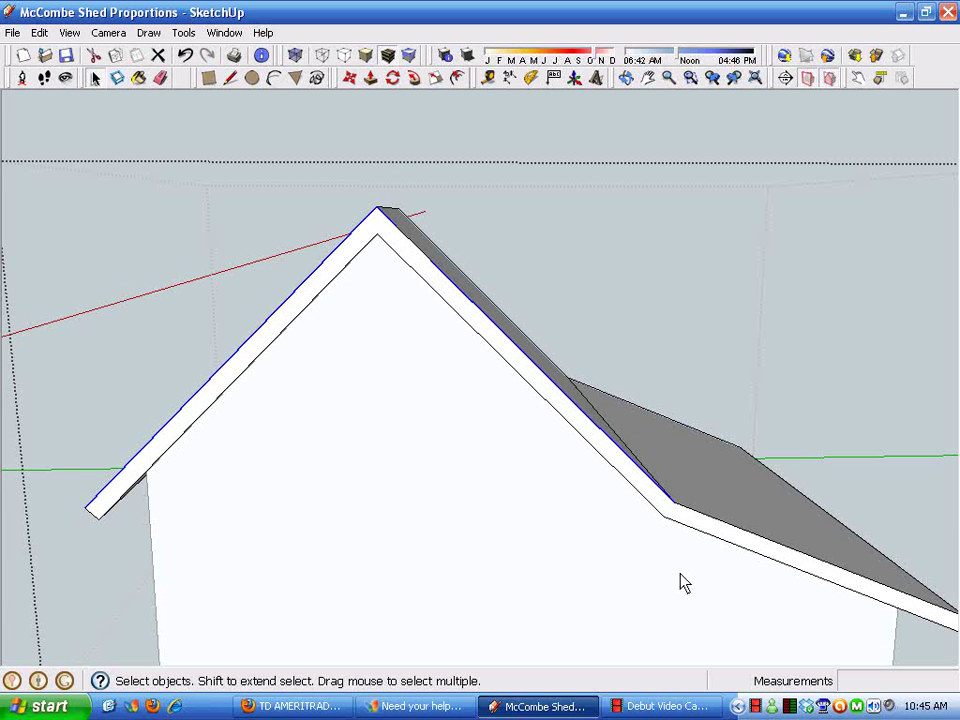
{"action": "left_click", "coordinate": [721, 526], "text": "shift"}
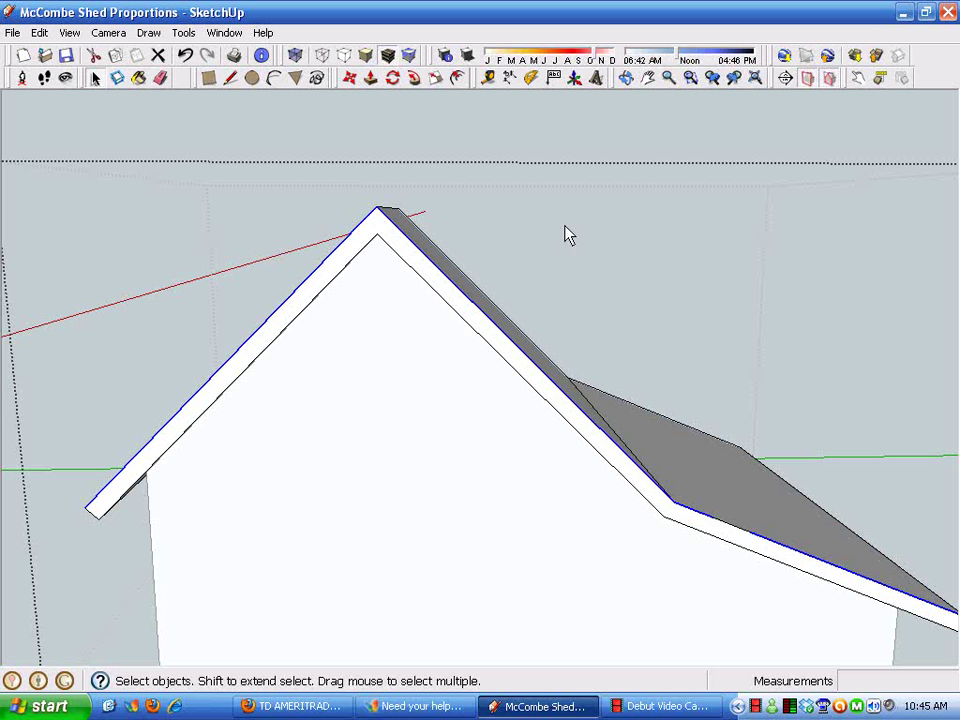
- Try offsetting the selected roof edges by 2 from the right roof edge
{"action": "left_click", "coordinate": [457, 78]}
{"action": "scroll", "coordinate": [426, 313], "scroll_direction": "up", "scroll_amount": 3}
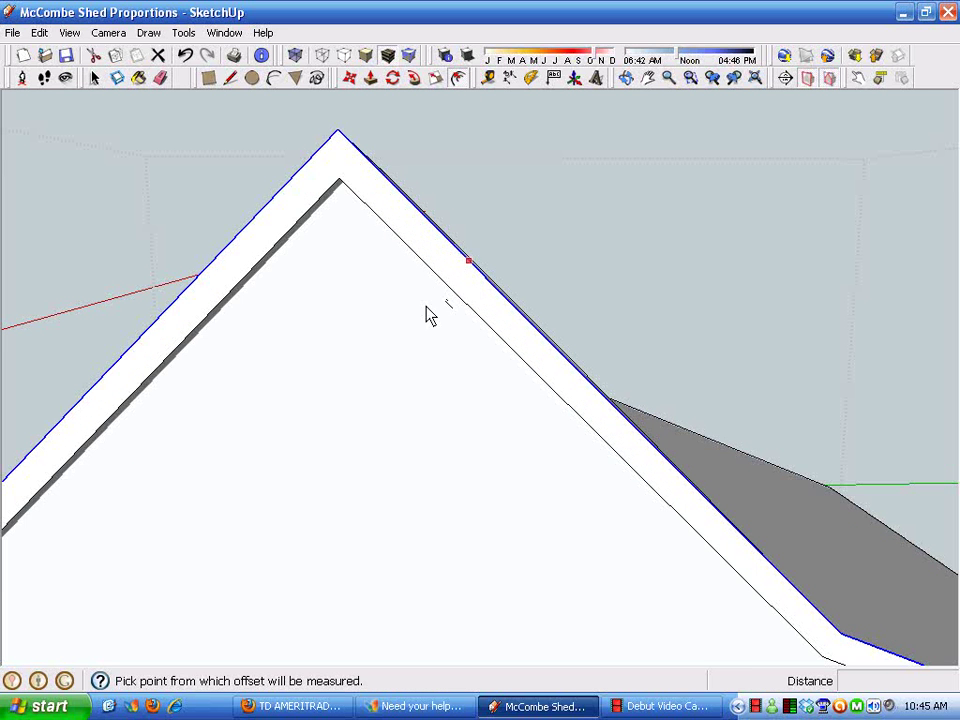
{"action": "left_click", "coordinate": [463, 266]}
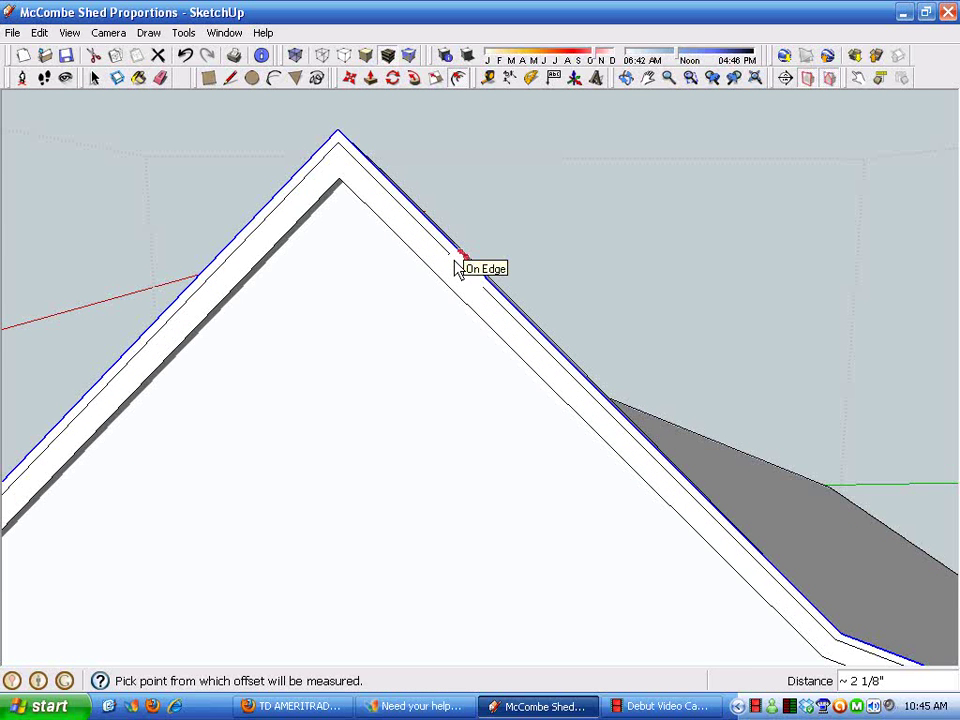
{"action": "type", "text": "2"}
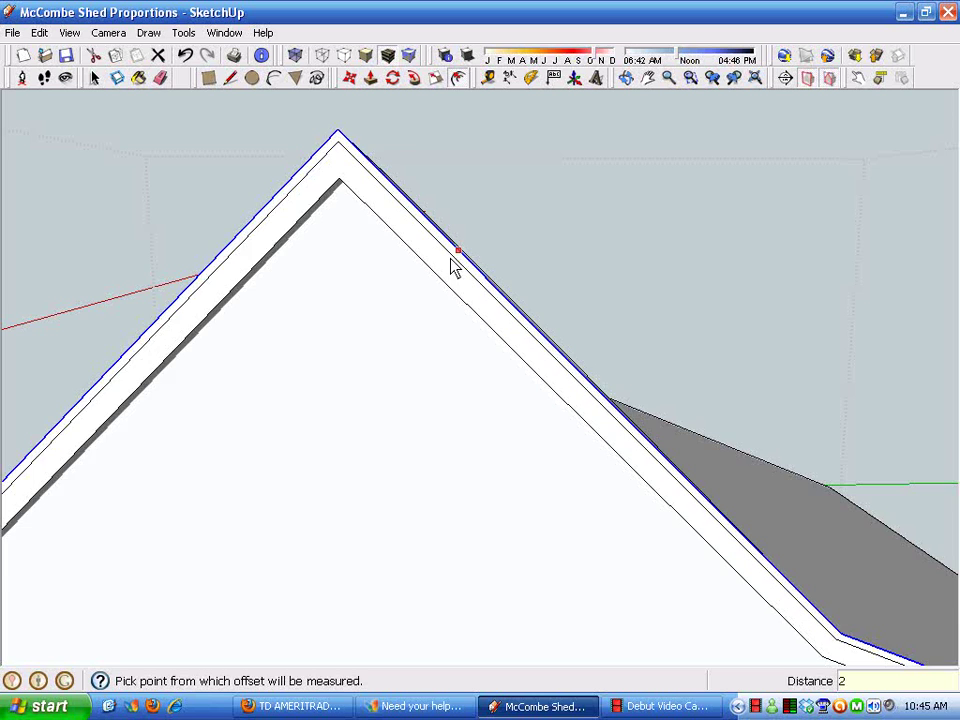
{"action": "middle_click_drag", "start_coordinate": [452, 266], "coordinate": [731, 634]}
{"action": "scroll", "coordinate": [495, 566], "scroll_direction": "up", "scroll_amount": 3}
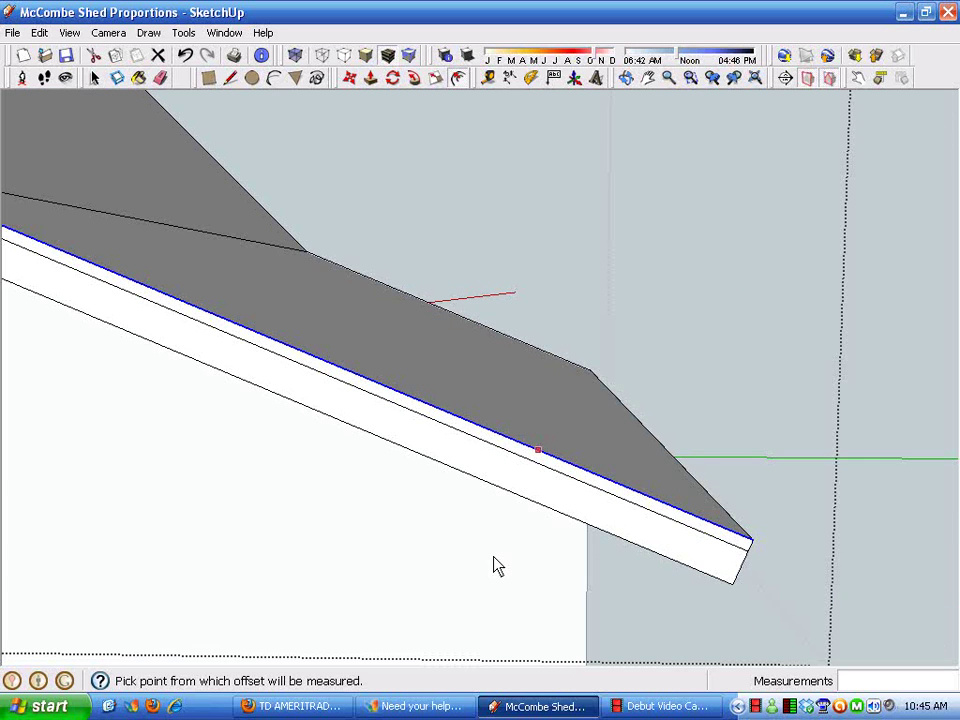
{"action": "middle_click_drag", "start_coordinate": [583, 508], "coordinate": [386, 425]}
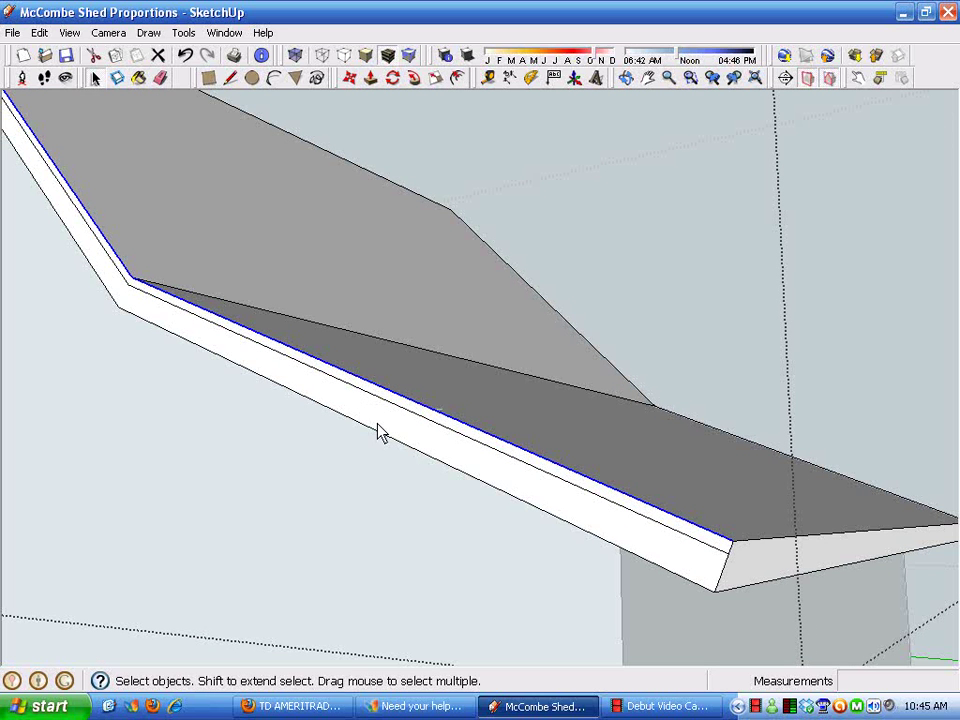
- Select the fascia's bottom edge and the roof trim face at the gable end
{"action": "left_click", "coordinate": [390, 415]}
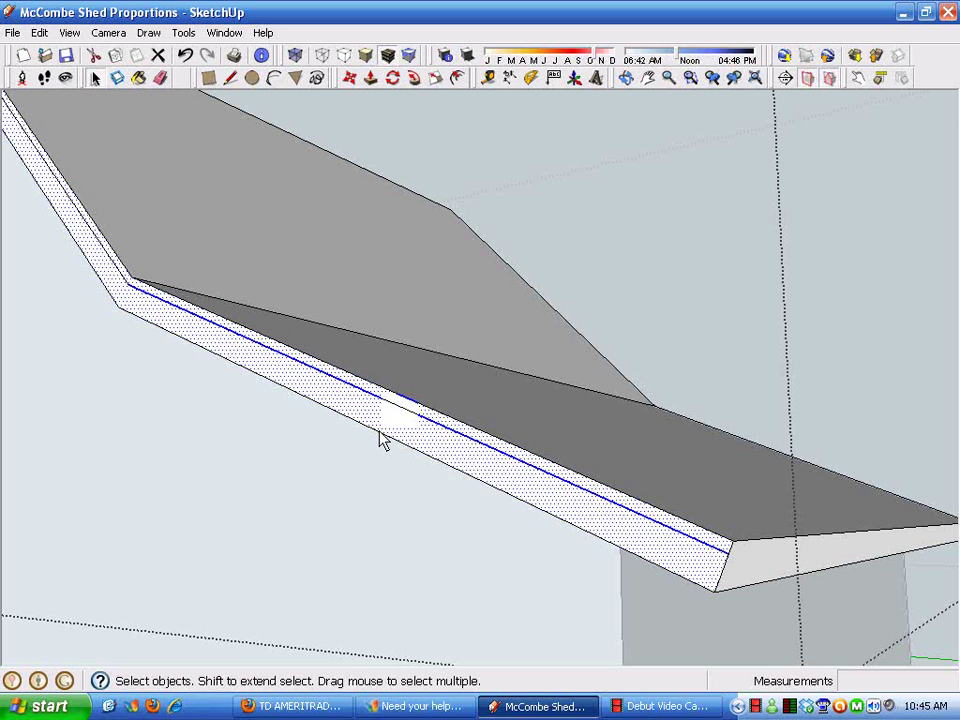
{"action": "left_click", "coordinate": [308, 422]}
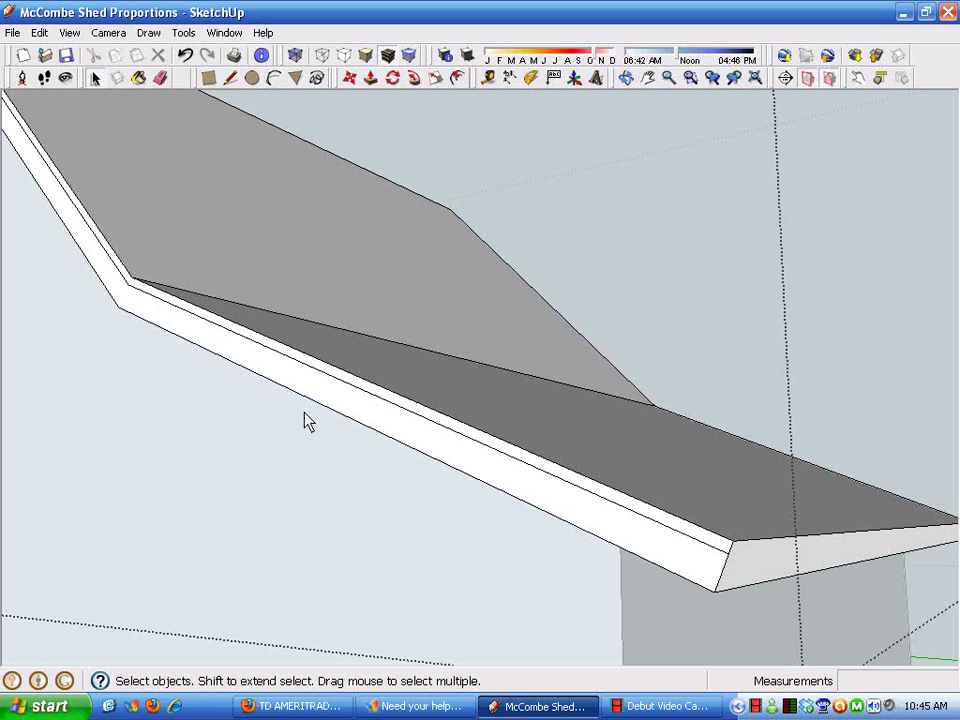
{"action": "left_click", "coordinate": [197, 326]}
{"action": "left_click", "coordinate": [172, 336]}
{"action": "scroll", "coordinate": [174, 342], "scroll_direction": "down", "scroll_amount": 3}
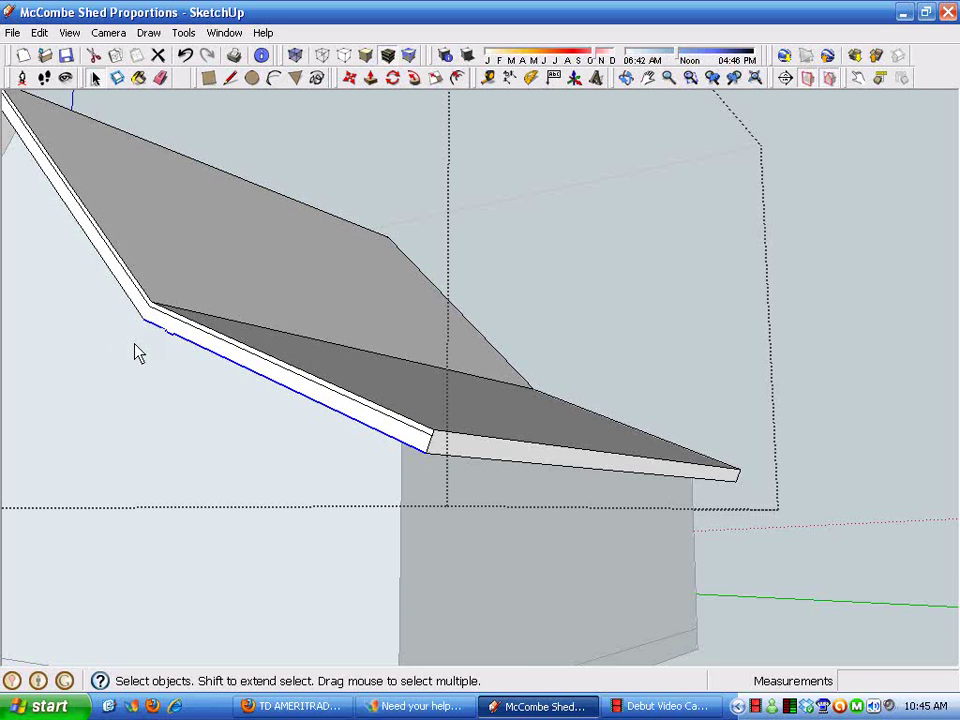
{"action": "middle_click_drag", "start_coordinate": [135, 349], "coordinate": [395, 440]}
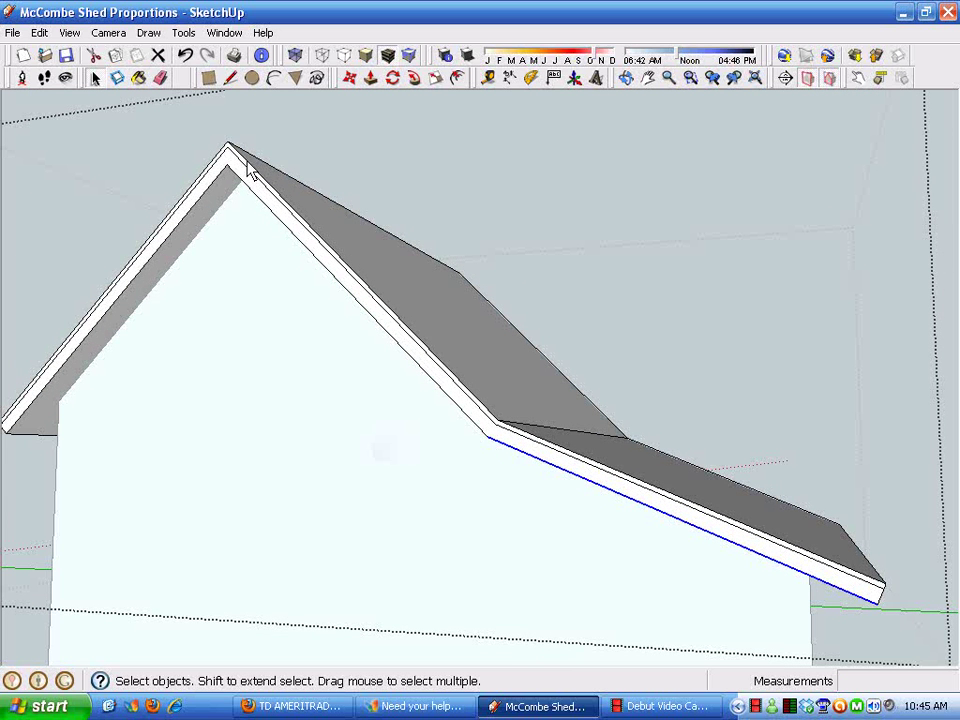
{"action": "scroll", "coordinate": [435, 388], "scroll_direction": "up", "scroll_amount": 5}
{"action": "left_click", "coordinate": [572, 376]}
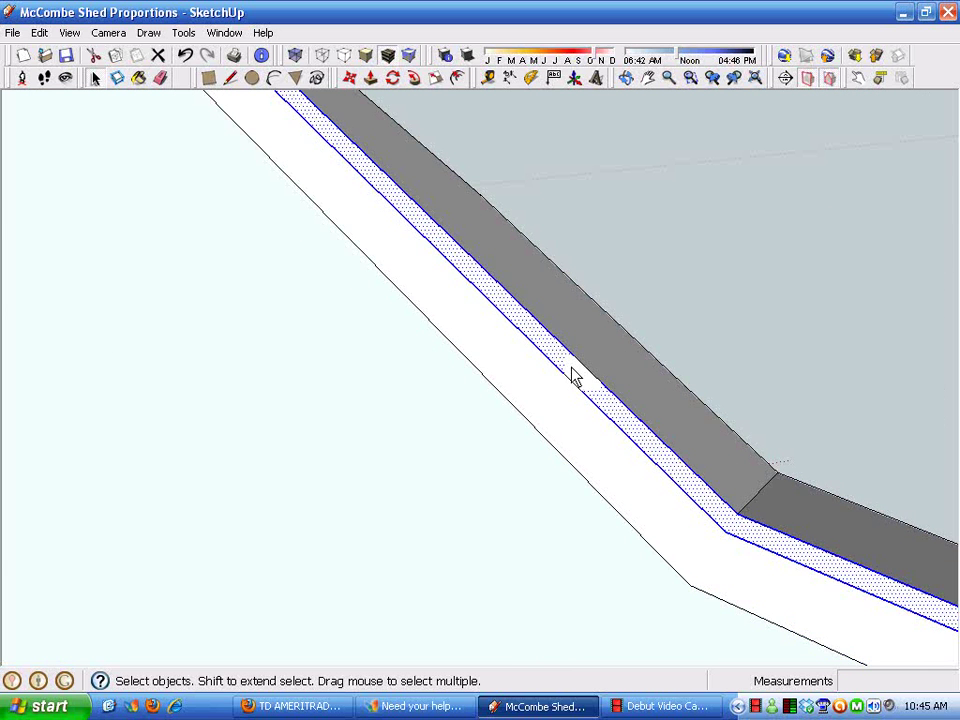
{"action": "scroll", "coordinate": [585, 345], "scroll_direction": "down", "scroll_amount": 5}
{"action": "scroll", "coordinate": [688, 195], "scroll_direction": "down", "scroll_amount": 6}
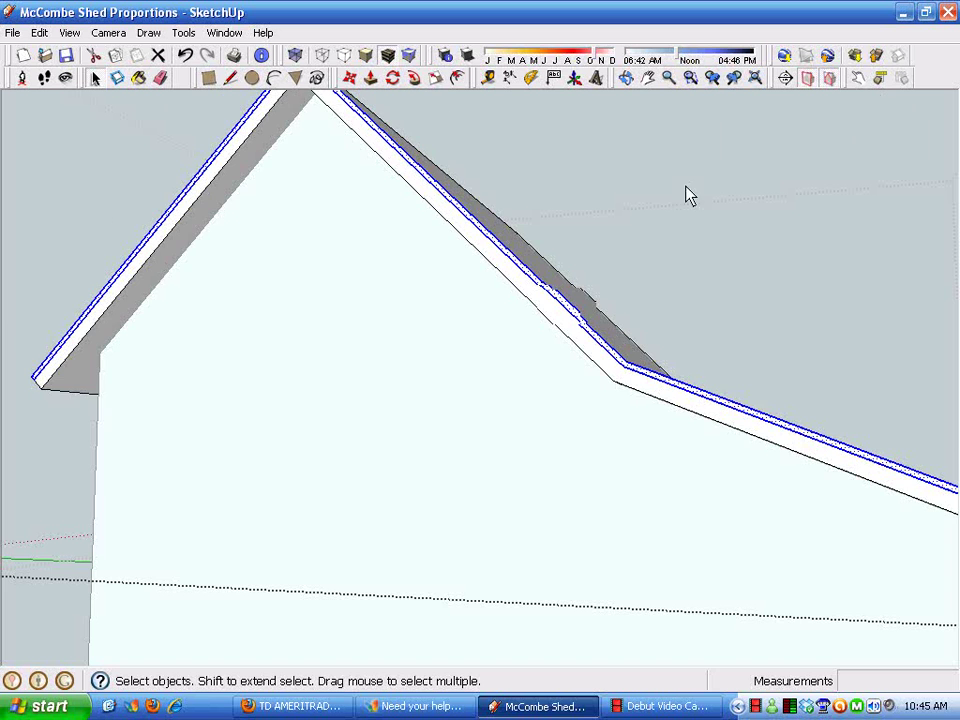
{"action": "middle_click_drag", "start_coordinate": [647, 259], "coordinate": [330, 313]}
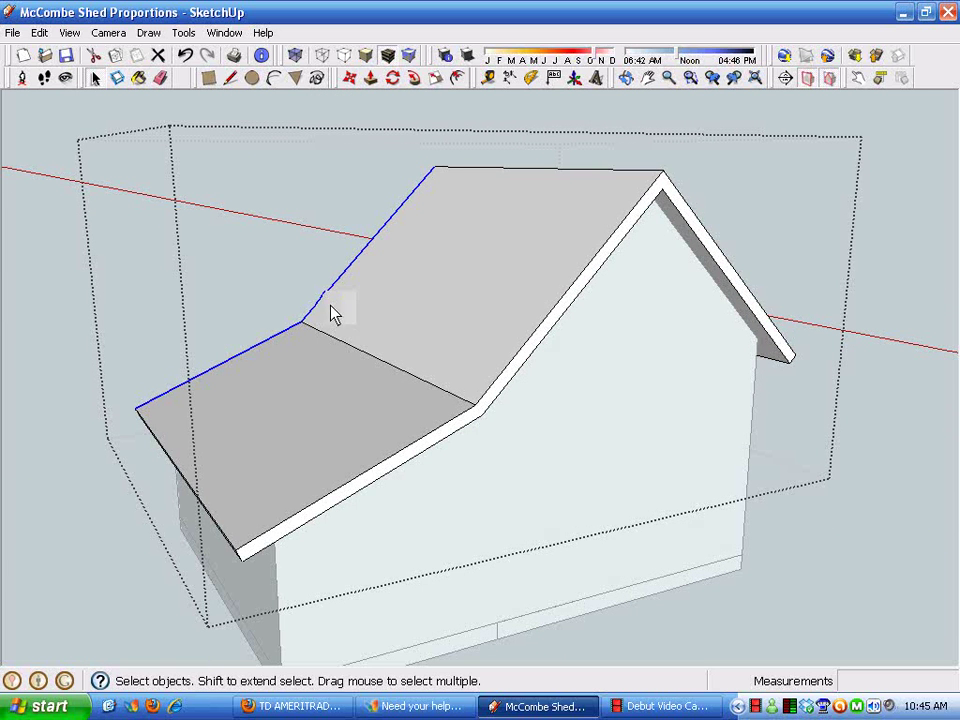
- Copy the trim edges from the roof corner down along the eave with Move+Ctrl
{"action": "left_click", "coordinate": [350, 80]}
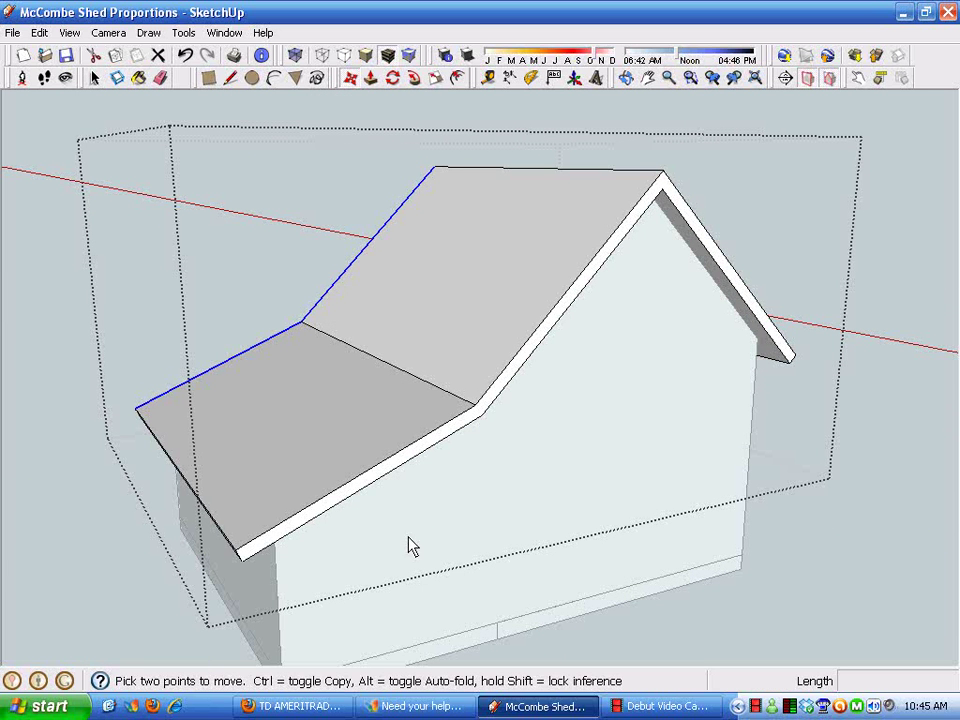
{"action": "key", "text": "ctrl"}
{"action": "left_click", "coordinate": [303, 324]}
{"action": "left_click", "coordinate": [477, 408]}
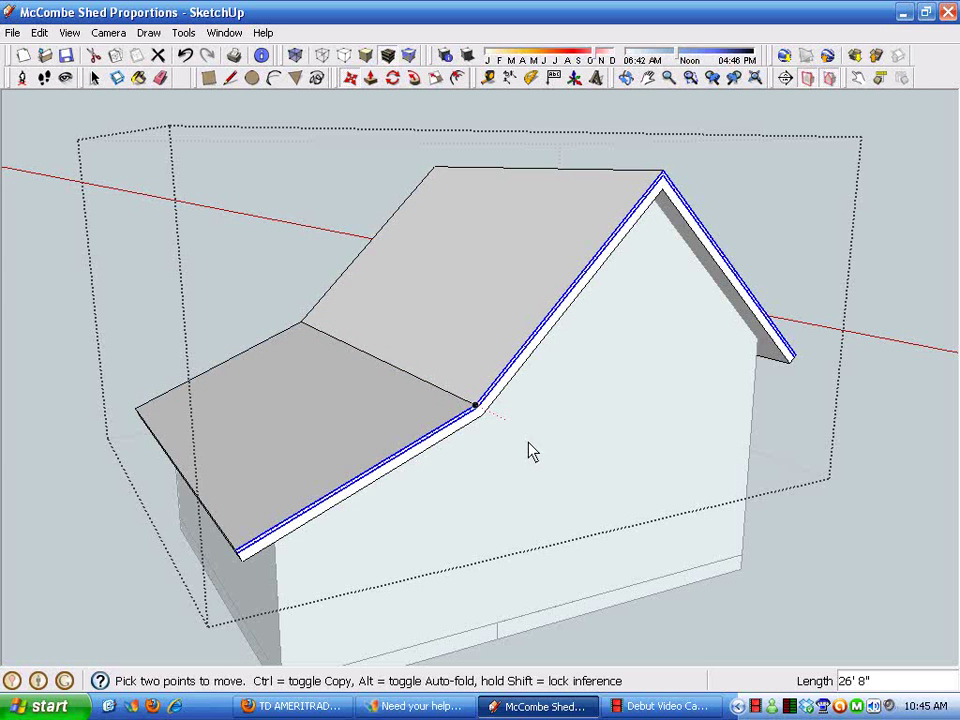
{"action": "key", "text": "space"}
- Push/Pull the new eave trim strip out .75 inch
{"action": "left_click", "coordinate": [372, 80]}
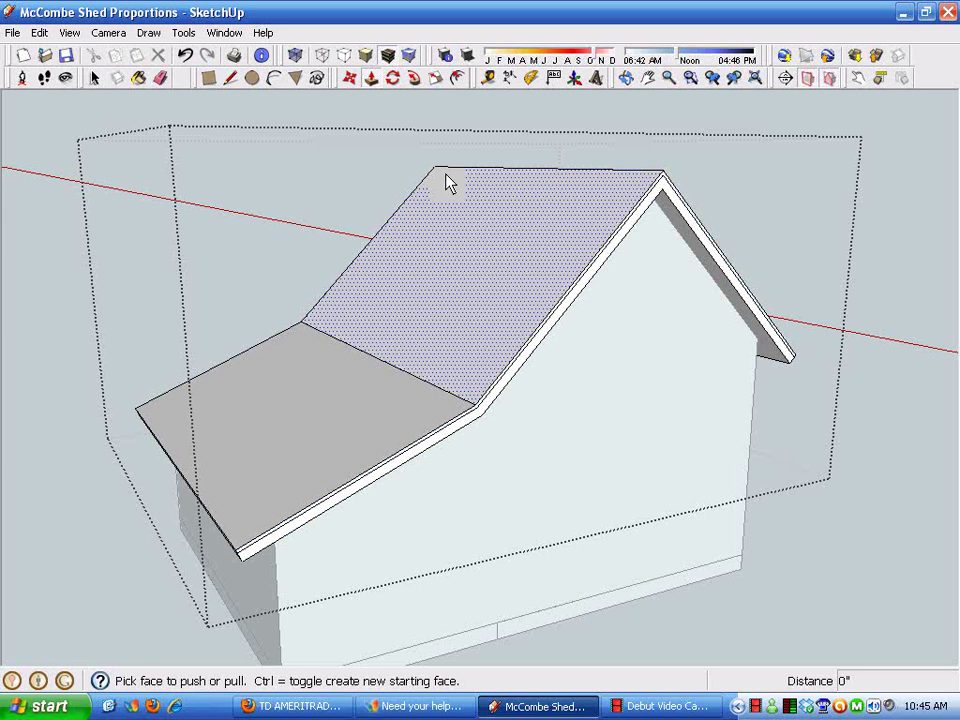
{"action": "scroll", "coordinate": [585, 347], "scroll_direction": "up", "scroll_amount": 5}
{"action": "left_click", "coordinate": [347, 240]}
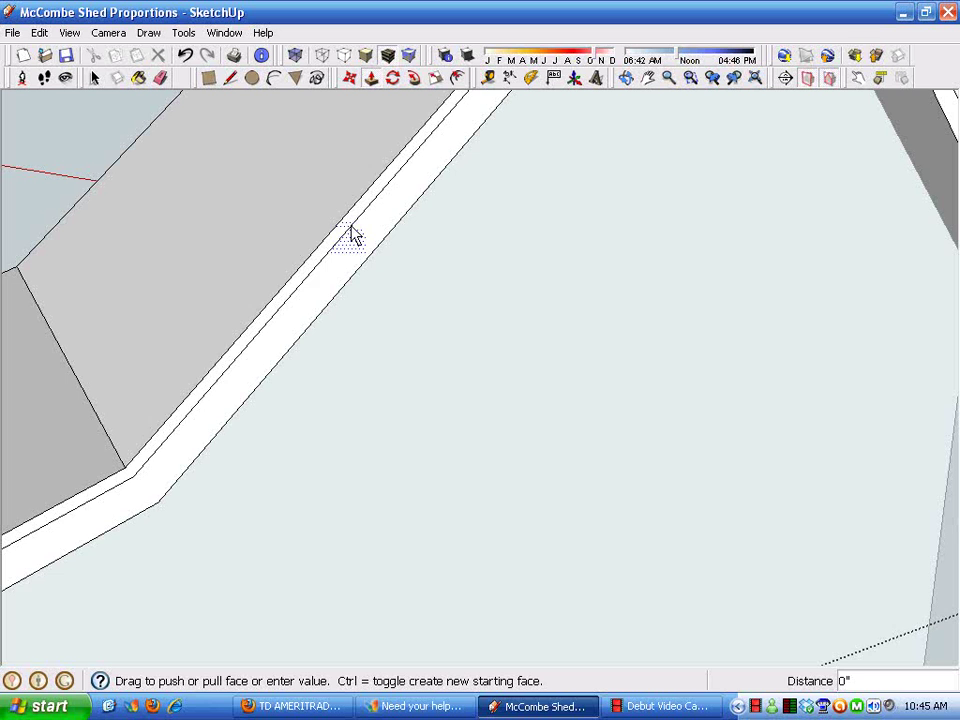
{"action": "left_click", "coordinate": [390, 233]}
{"action": "type", "text": ".75"}
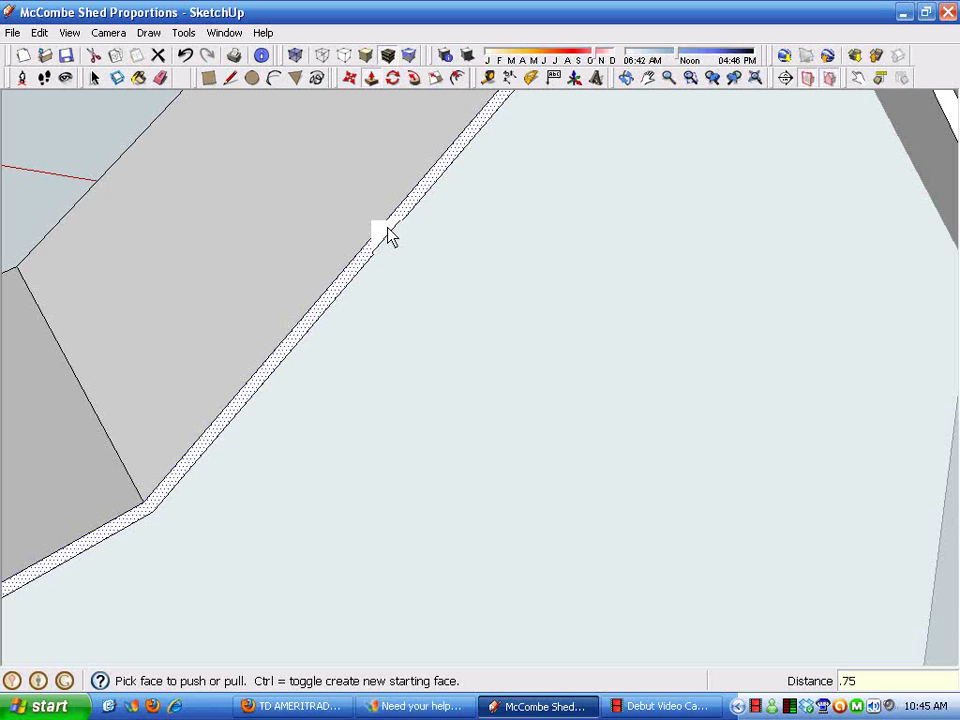
{"action": "key", "text": "Return"}
{"action": "key", "text": "space"}
{"action": "middle_click_drag", "start_coordinate": [390, 233], "coordinate": [574, 264]}
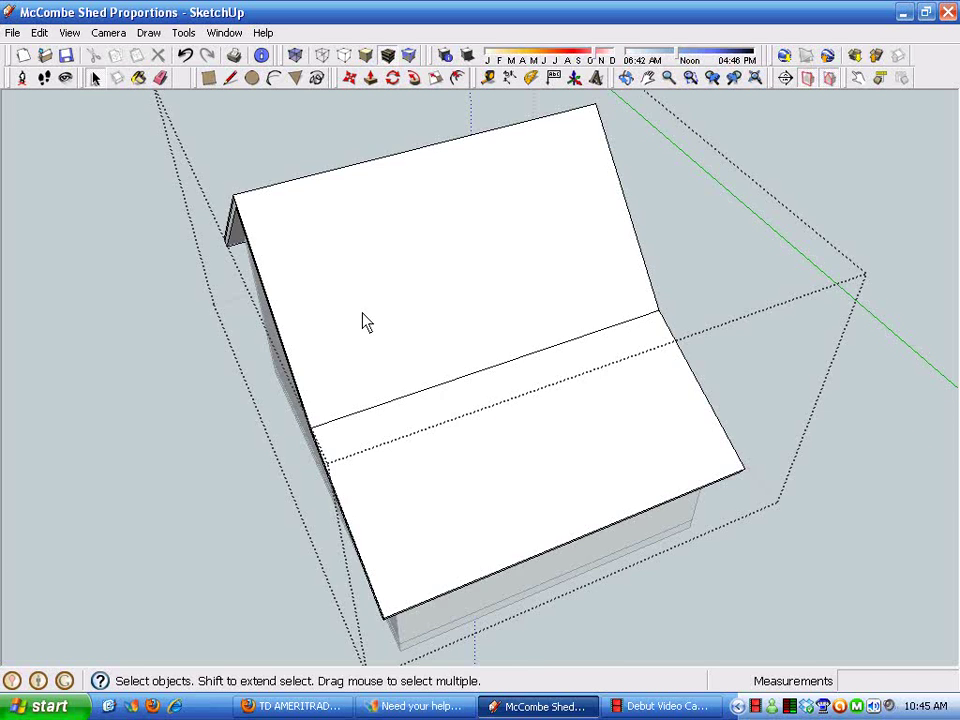
{"action": "middle_click_drag", "start_coordinate": [365, 320], "coordinate": [647, 118]}
{"action": "scroll", "coordinate": [446, 154], "scroll_direction": "up", "scroll_amount": 5}
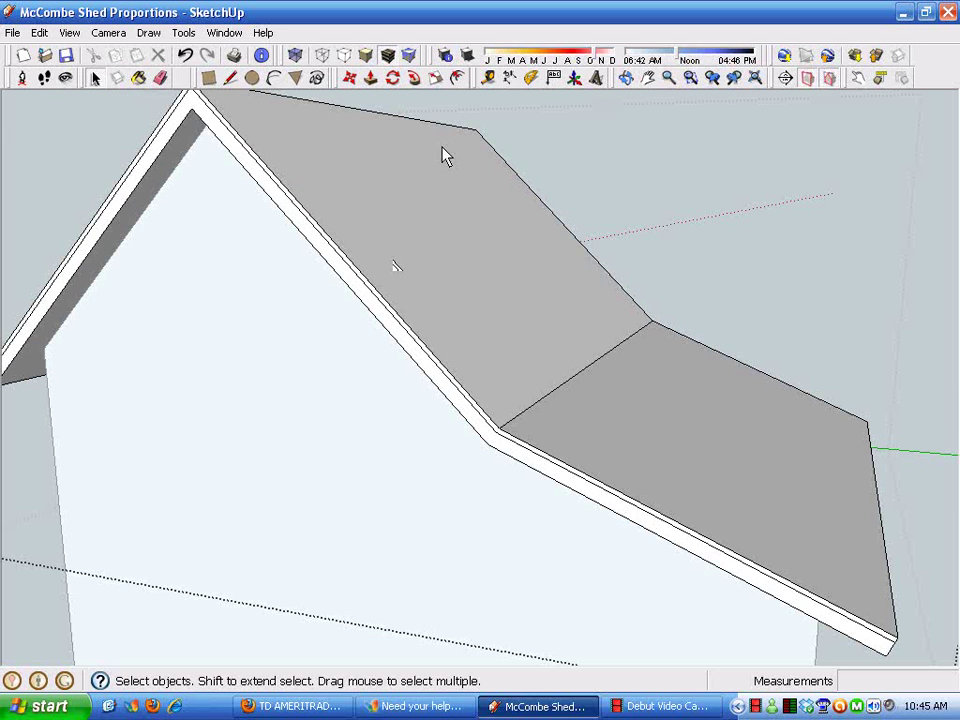
- Zoom Extents to show the whole shed in a three-quarter view
{"action": "left_click", "coordinate": [370, 80]}
{"action": "scroll", "coordinate": [392, 360], "scroll_direction": "up", "scroll_amount": 6}
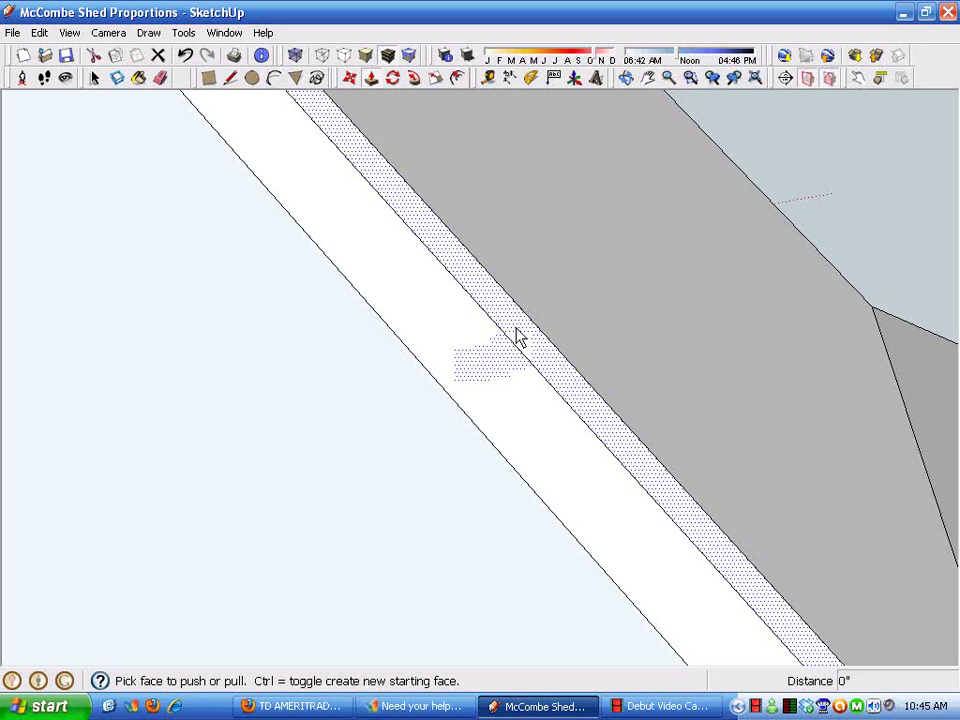
{"action": "left_click", "coordinate": [519, 337]}
{"action": "key", "text": "Escape"}
{"action": "middle_click_drag", "start_coordinate": [489, 354], "coordinate": [588, 277]}
{"action": "key", "text": "space"}
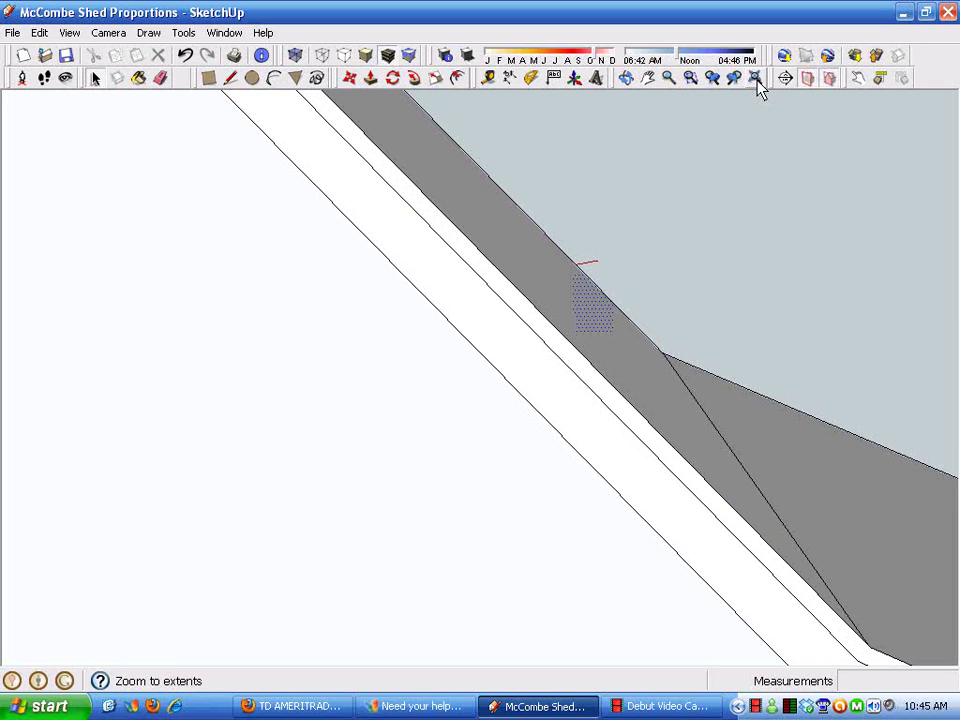
{"action": "left_click", "coordinate": [756, 80]}
{"action": "middle_click_drag", "start_coordinate": [746, 332], "coordinate": [518, 362]}
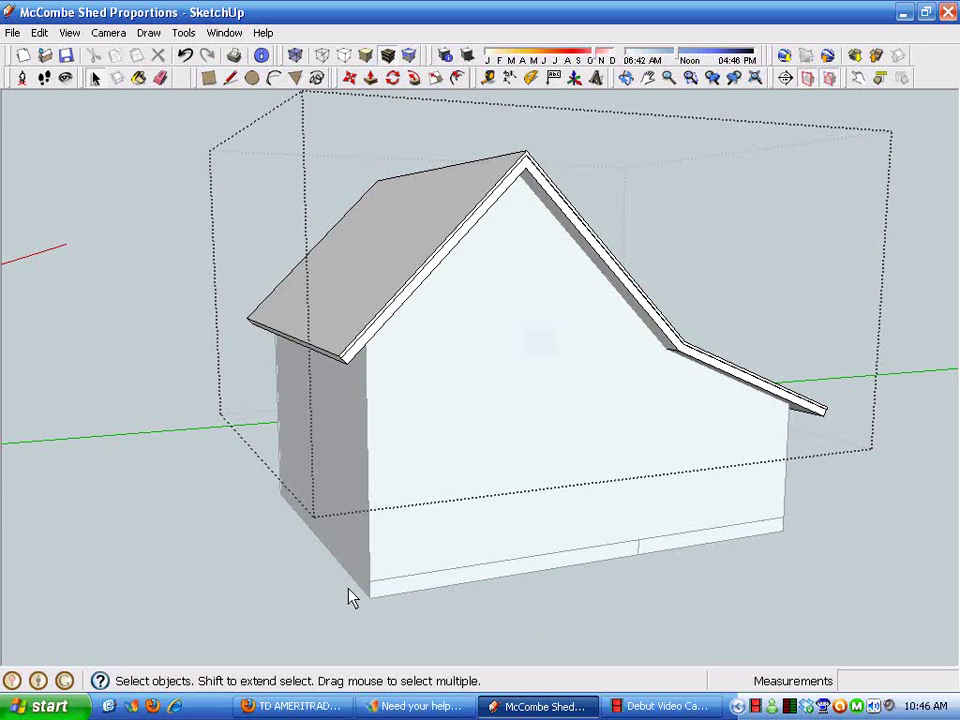
- Paint the foundation band with Concrete_Form_4x8 from the Asphalt and Concrete materials
{"action": "middle_click_drag", "start_coordinate": [350, 597], "coordinate": [490, 550]}
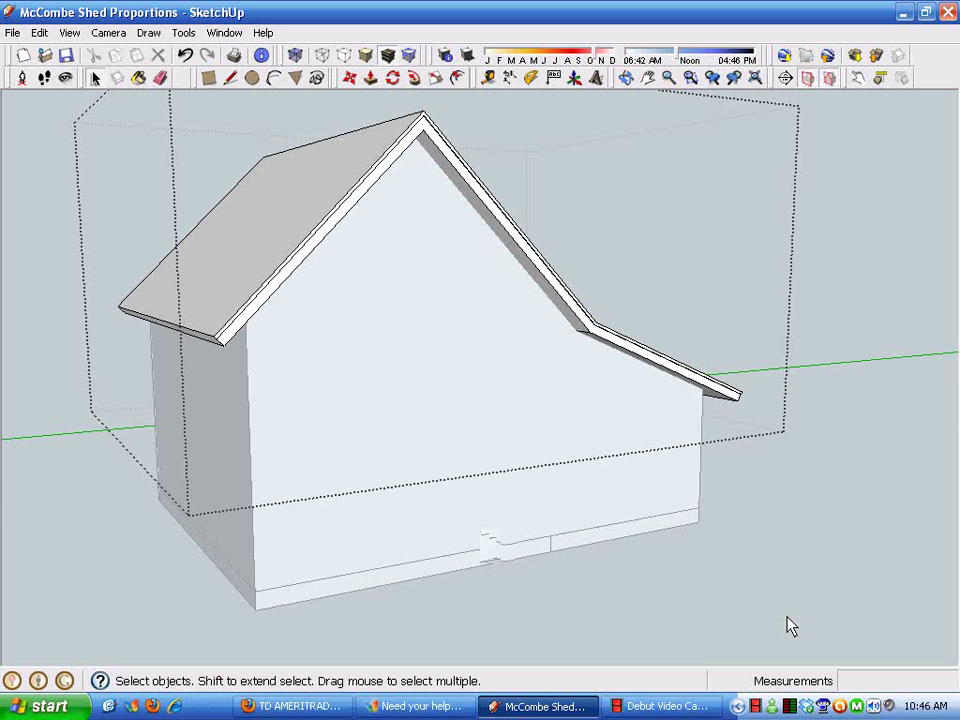
{"action": "middle_click_drag", "start_coordinate": [724, 598], "coordinate": [415, 606]}
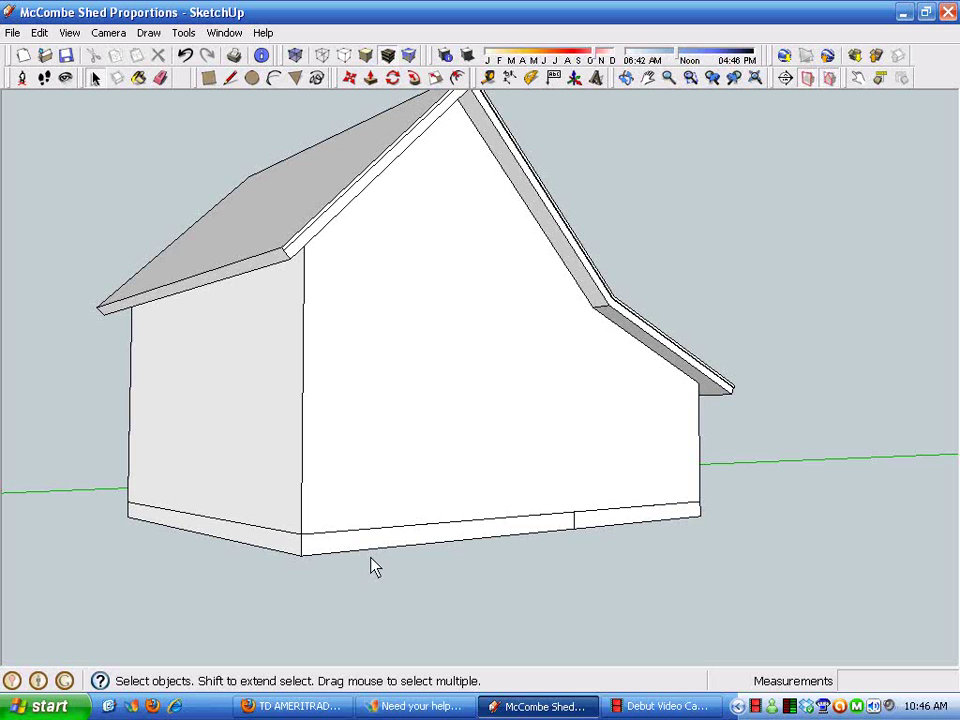
{"action": "left_click", "coordinate": [137, 80]}
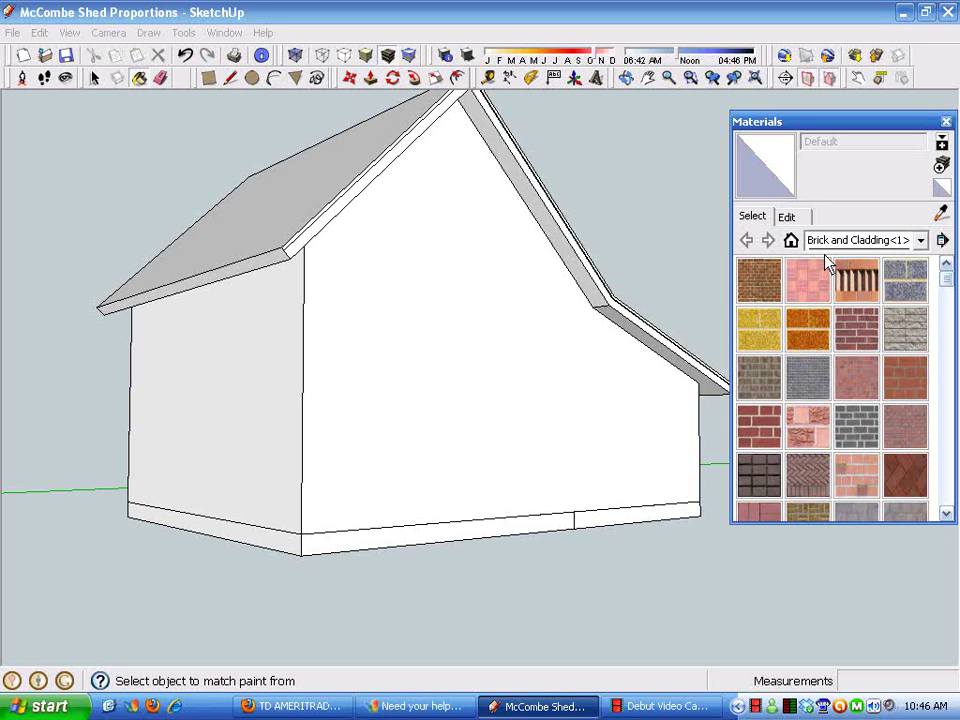
{"action": "left_click", "coordinate": [920, 240]}
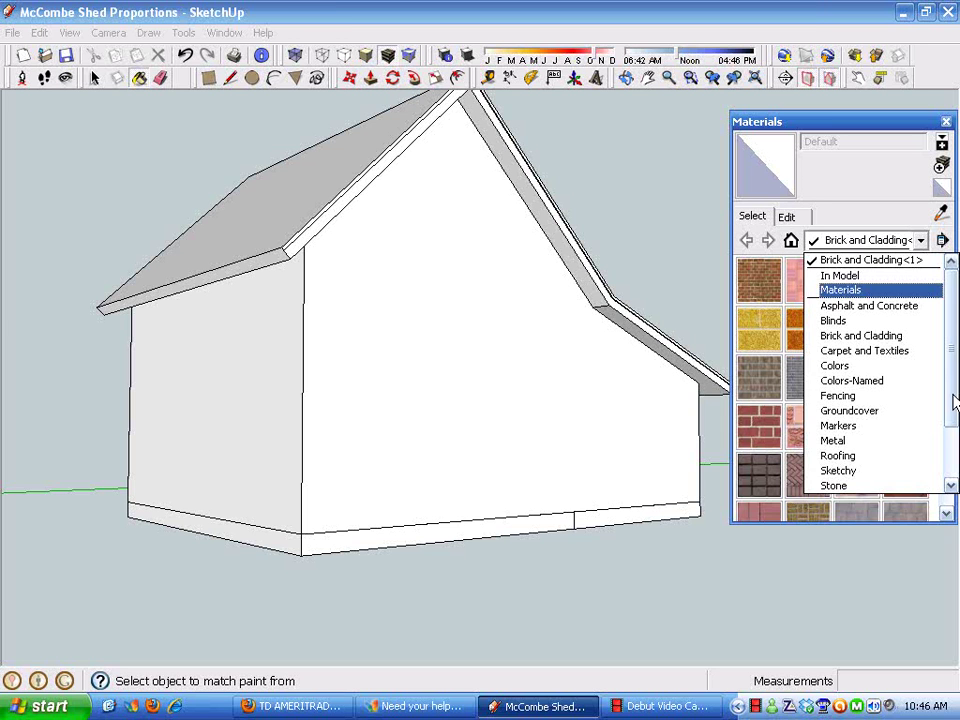
{"action": "left_click", "coordinate": [822, 306]}
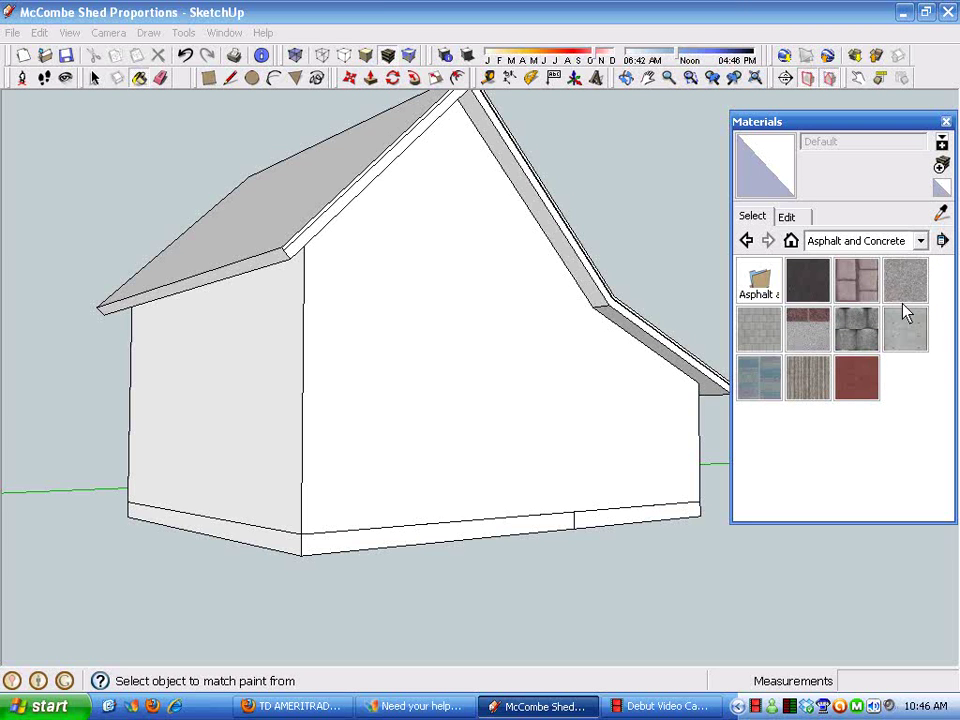
{"action": "left_click", "coordinate": [908, 335]}
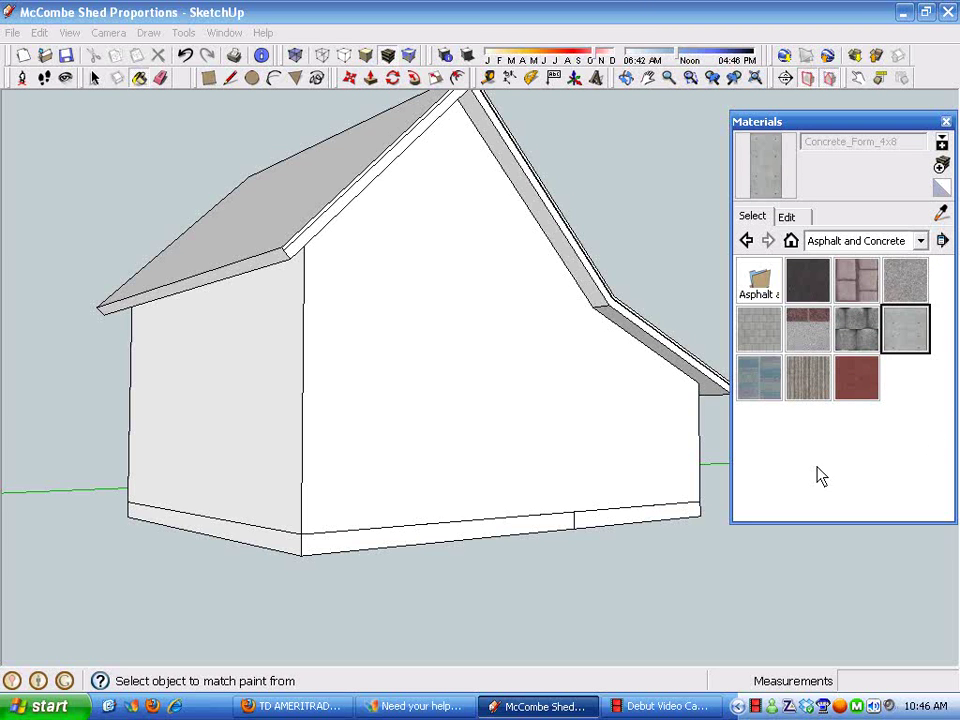
{"action": "left_click", "coordinate": [490, 545]}
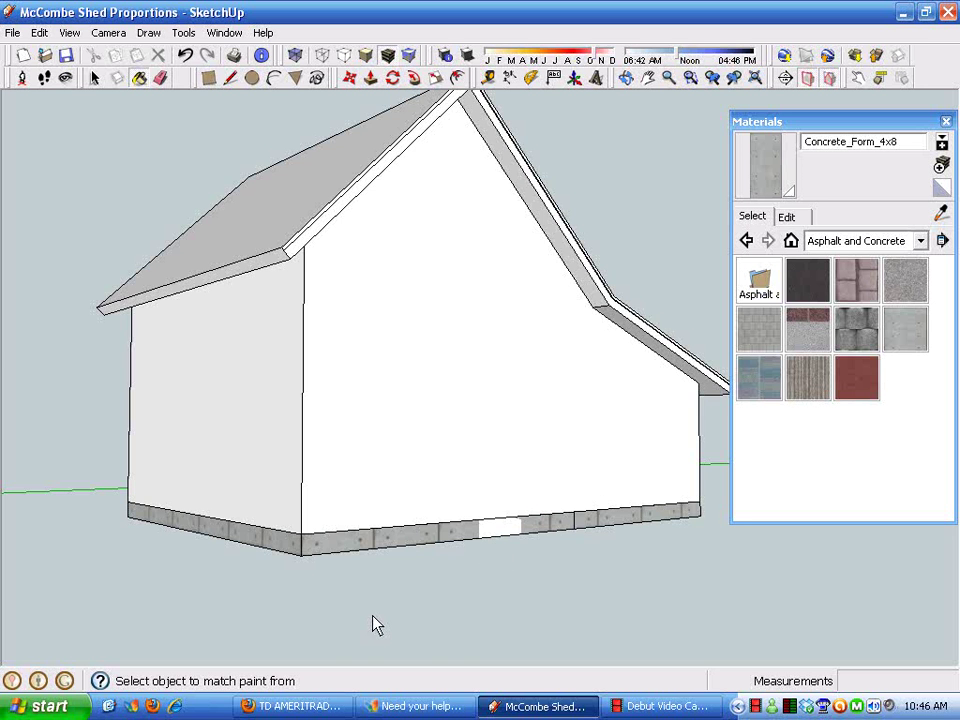
- Undo the foundation paint, repaint its front and left faces, then undo both again
{"action": "middle_click_drag", "start_coordinate": [375, 625], "coordinate": [431, 654]}
{"action": "key", "text": "space"}
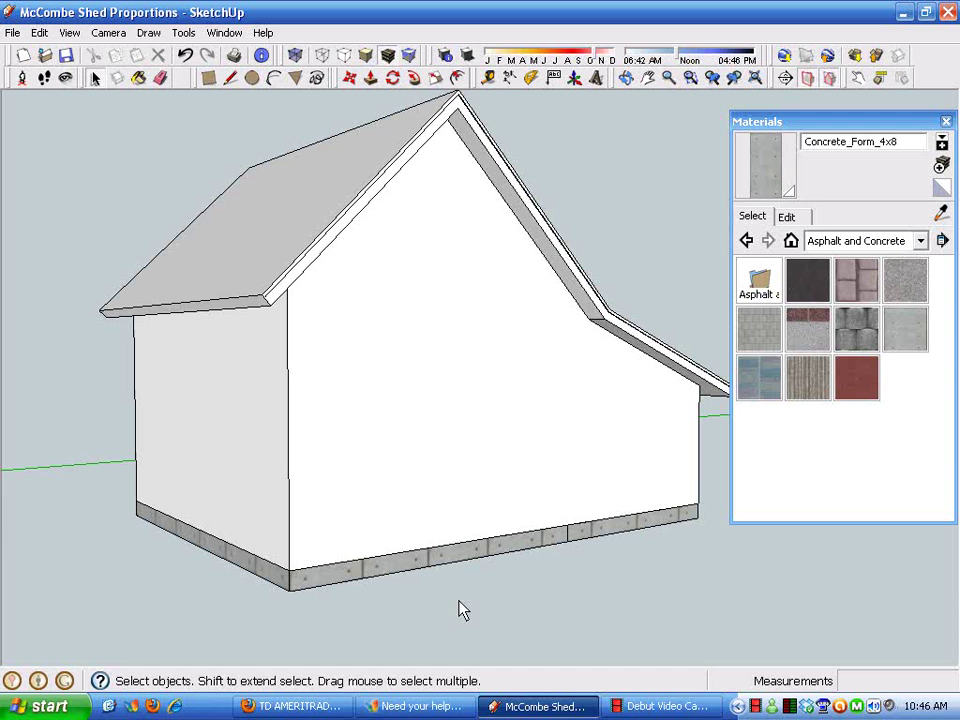
{"action": "left_click", "coordinate": [186, 56]}
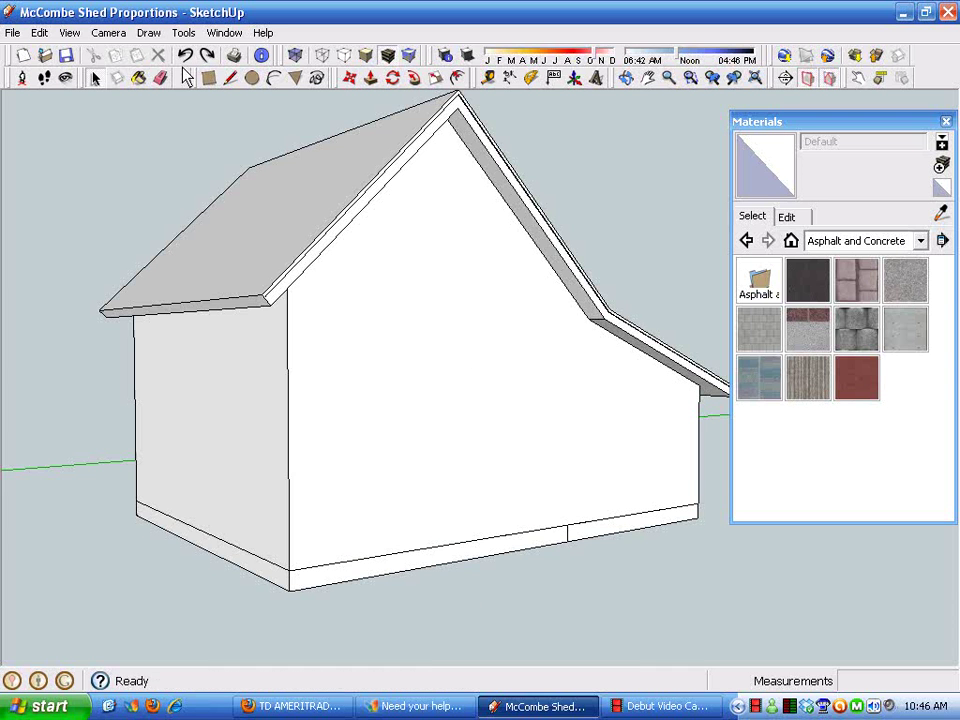
{"action": "left_click", "coordinate": [474, 566]}
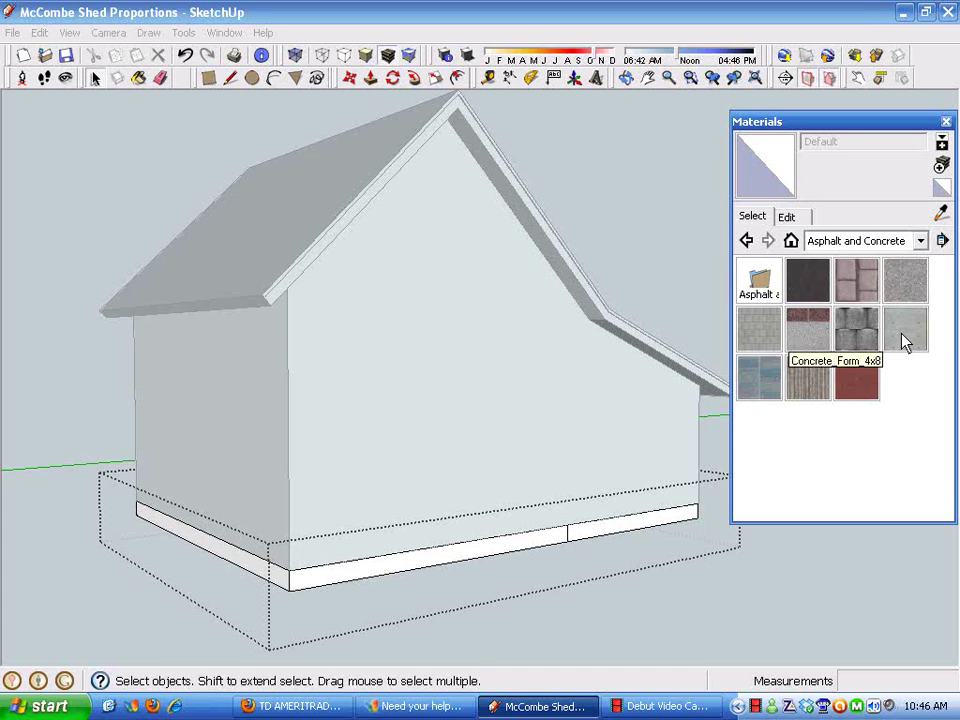
{"action": "left_click", "coordinate": [903, 343]}
{"action": "left_click", "coordinate": [459, 561]}
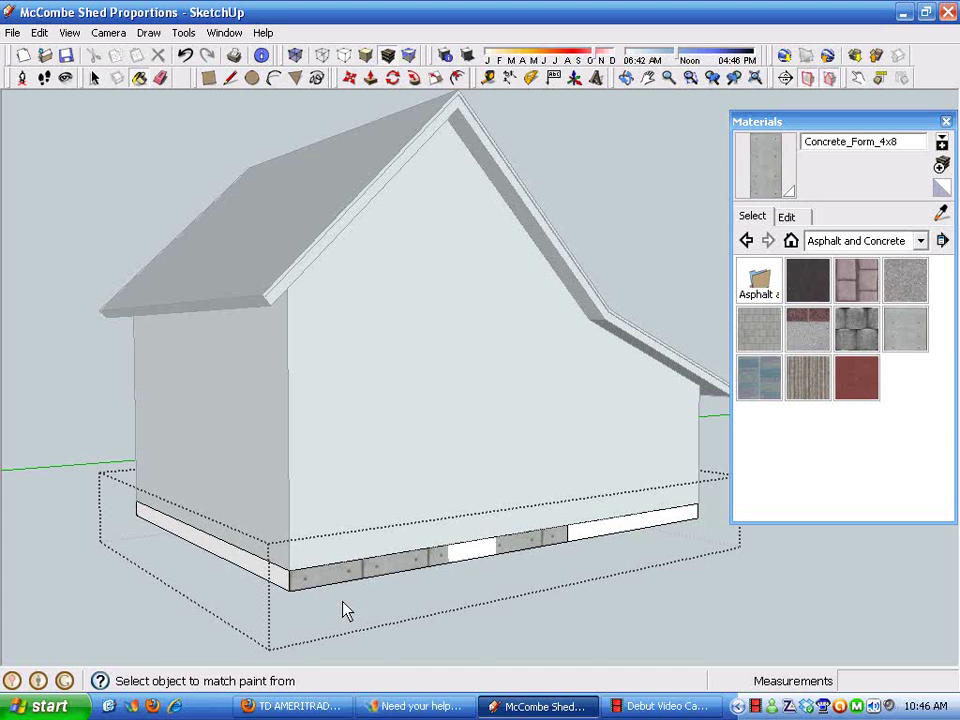
{"action": "left_click", "coordinate": [276, 575]}
{"action": "key", "text": "space"}
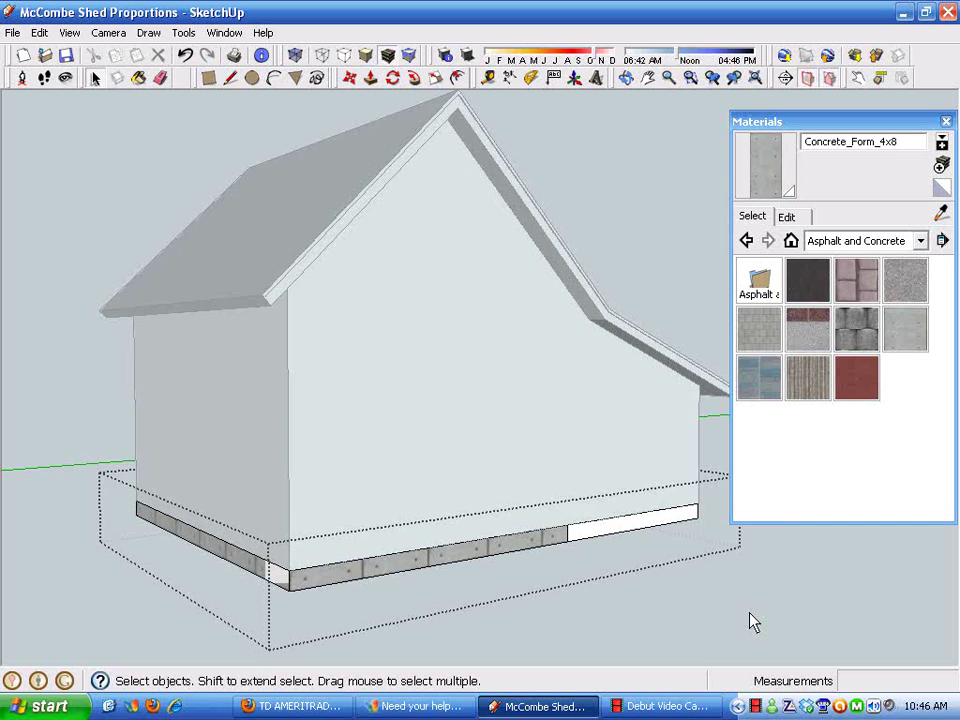
{"action": "left_click", "coordinate": [766, 621]}
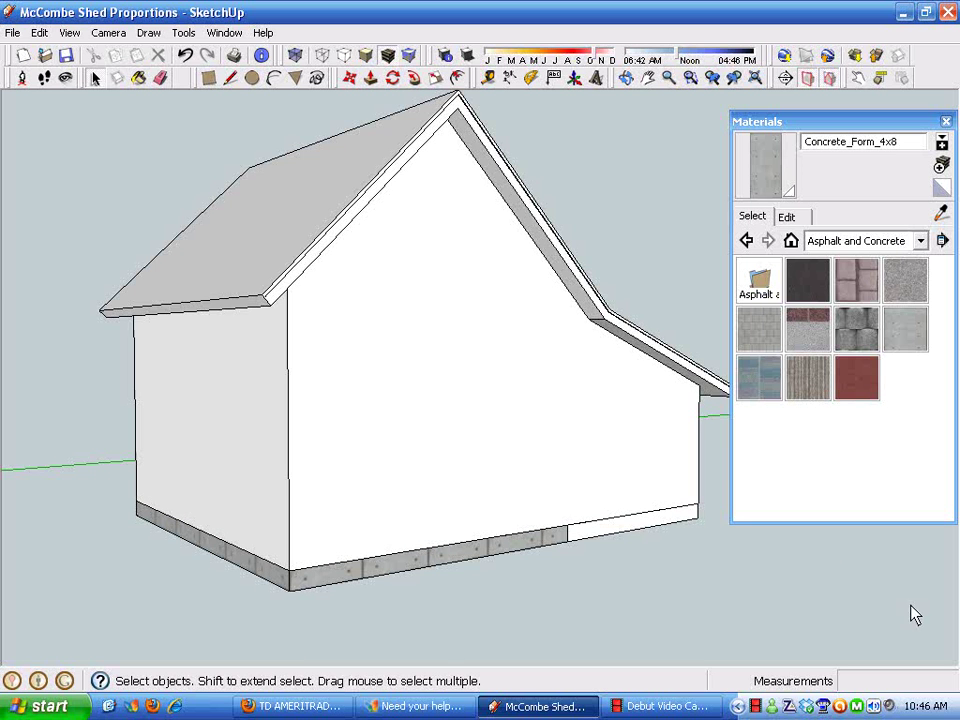
{"action": "left_click", "coordinate": [185, 56]}
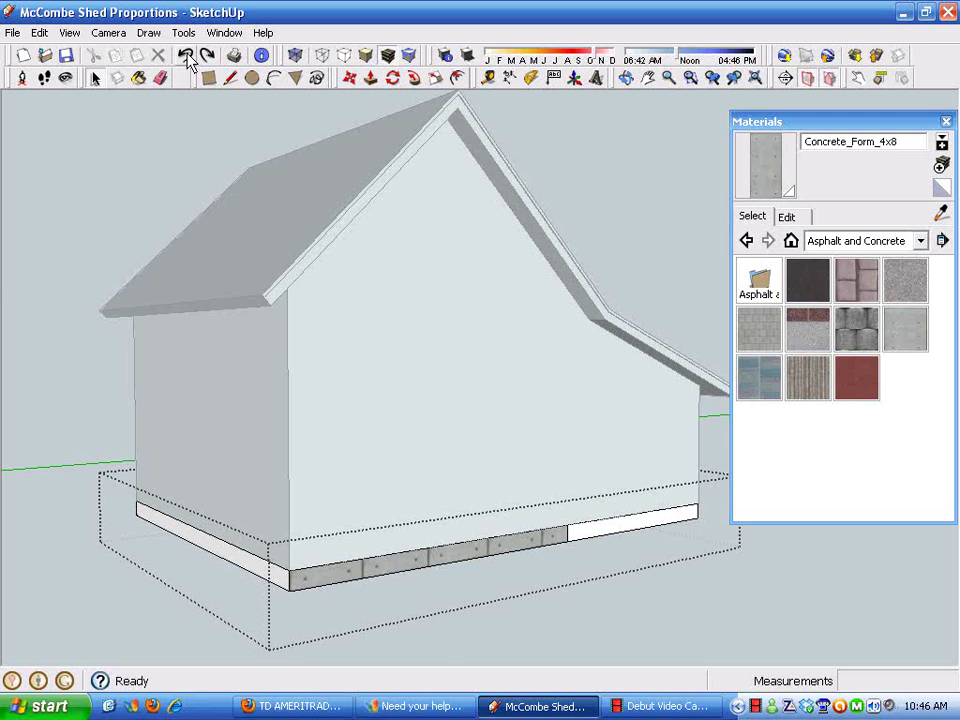
{"action": "left_click", "coordinate": [185, 56]}
- Paint the foundation with Concrete_Form_4x8 once more and open the shed group for editing
{"action": "left_click", "coordinate": [874, 551]}
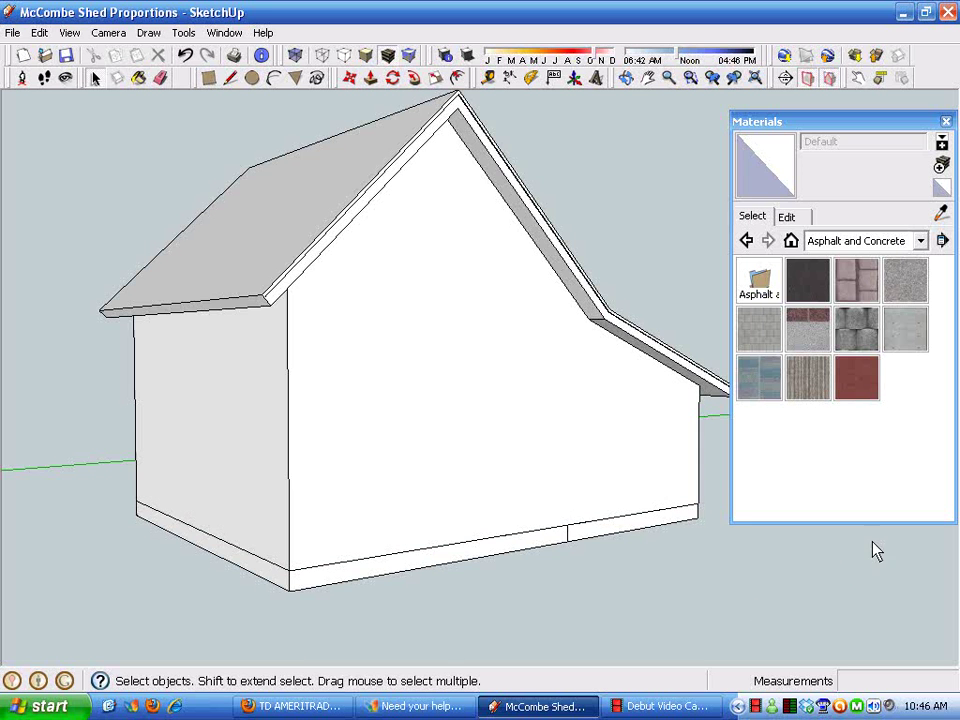
{"action": "left_click", "coordinate": [908, 336]}
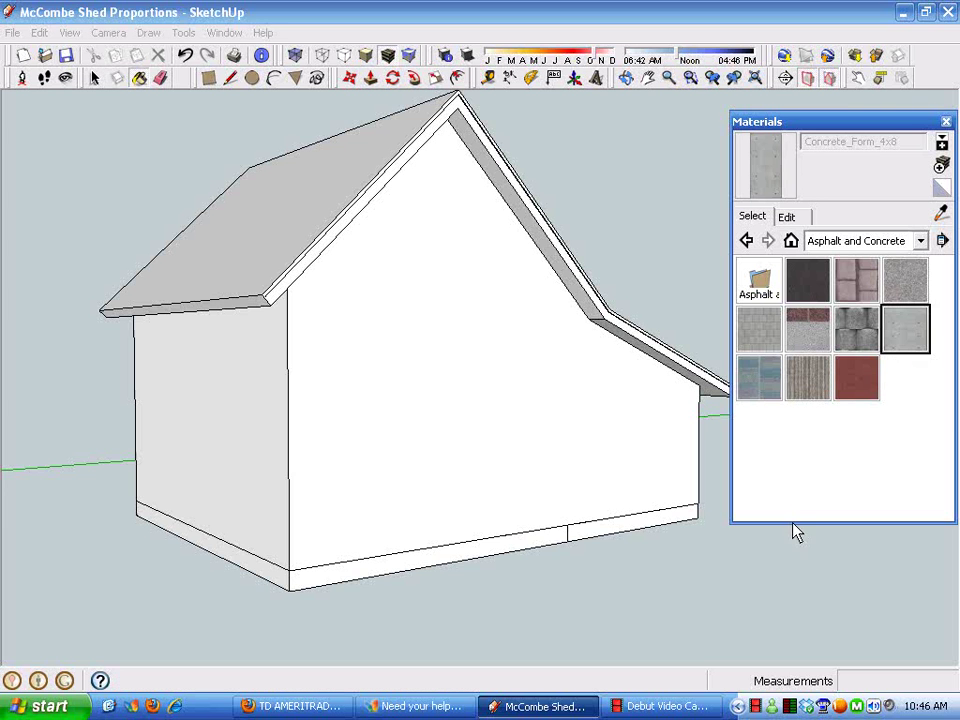
{"action": "left_click", "coordinate": [548, 545]}
{"action": "key", "text": "space"}
{"action": "middle_click_drag", "start_coordinate": [701, 615], "coordinate": [502, 417]}
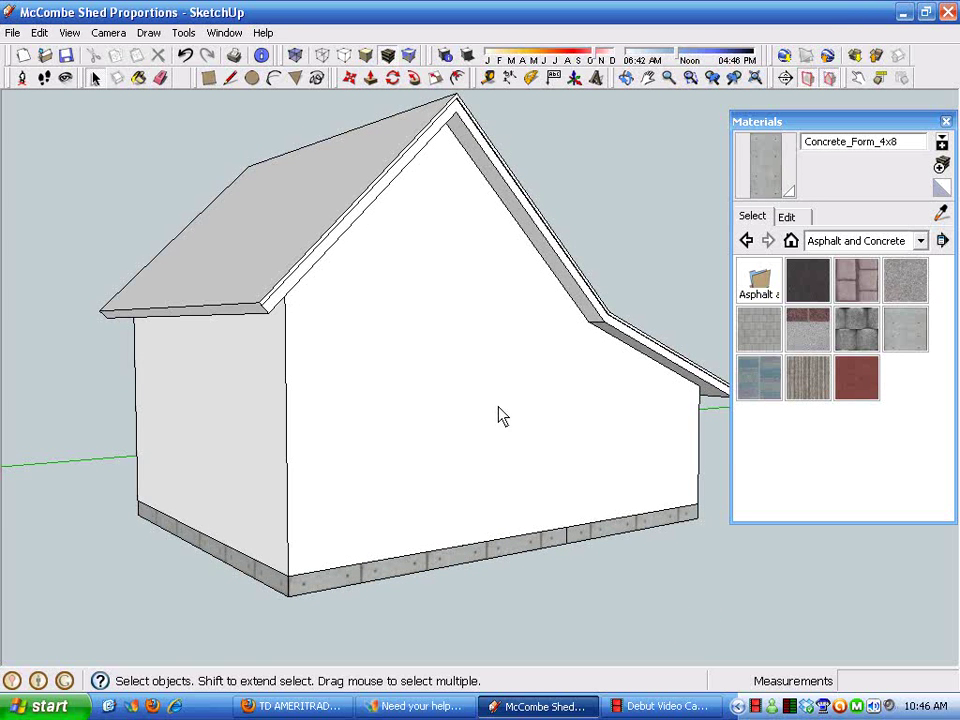
{"action": "left_click", "coordinate": [436, 442]}
{"action": "double_click", "coordinate": [436, 442]}
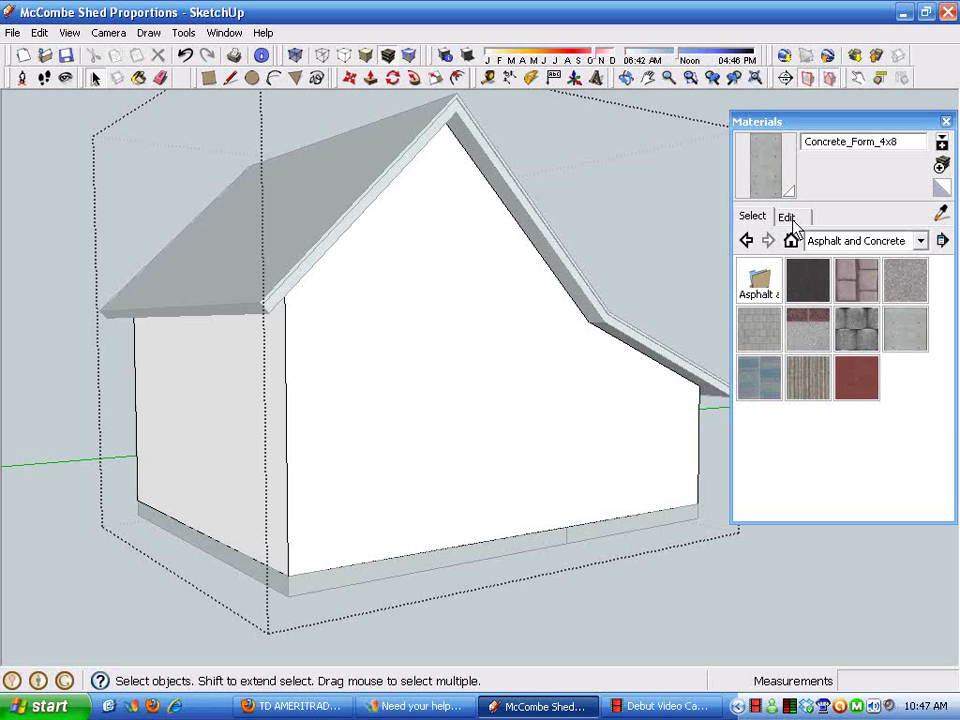
- Pick the Cladding_Board_Batten Siding texture from the Brick and Cladding collection
{"action": "left_click", "coordinate": [921, 247]}
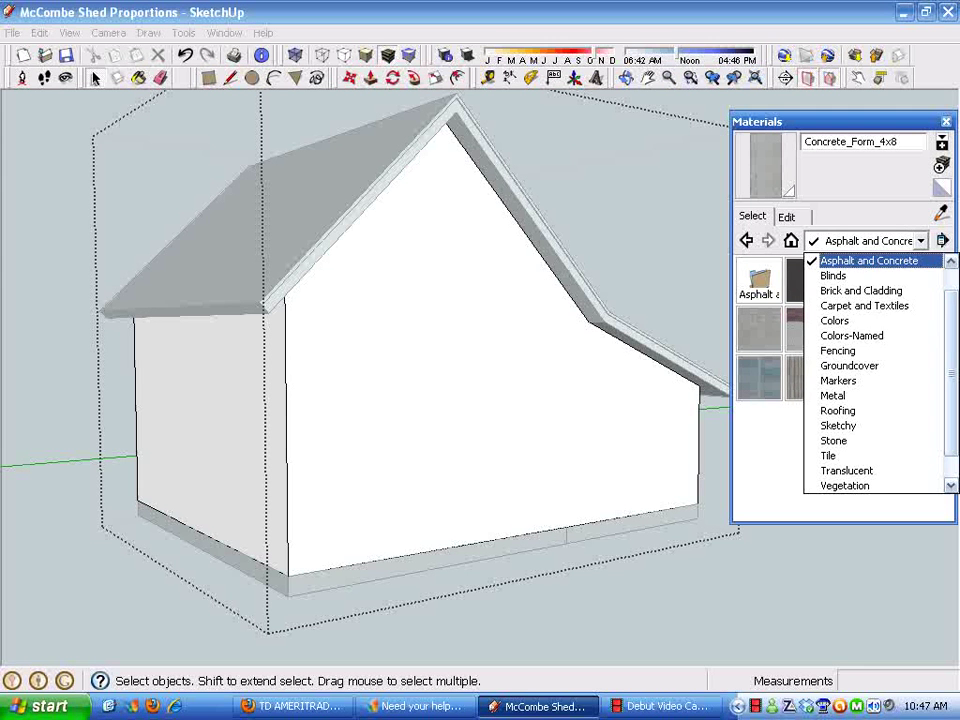
{"action": "left_click", "coordinate": [873, 291]}
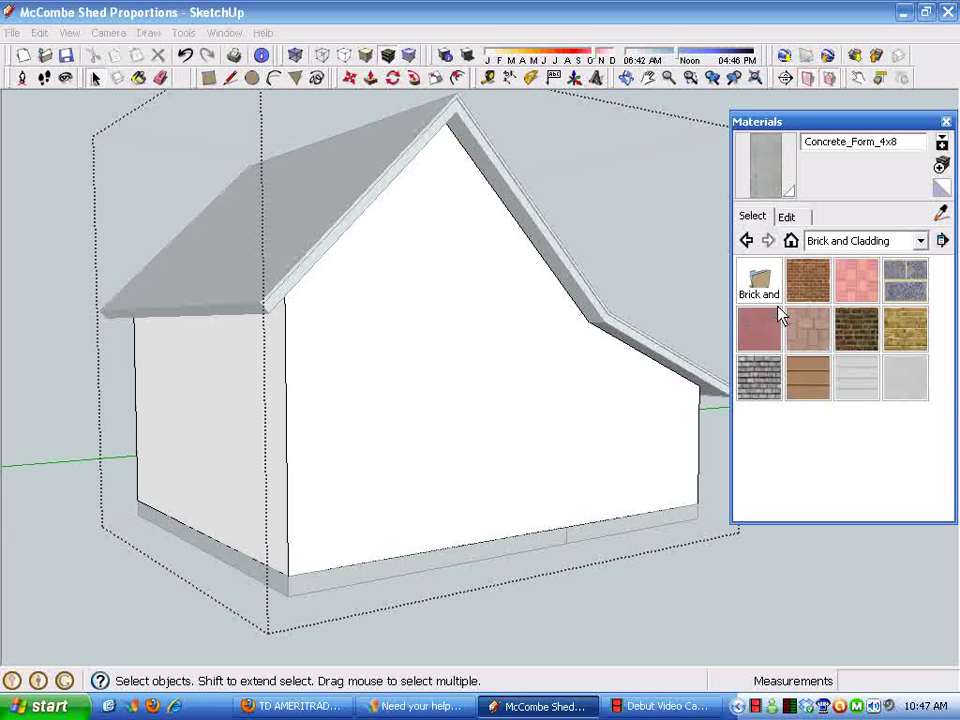
{"action": "left_click", "coordinate": [760, 287]}
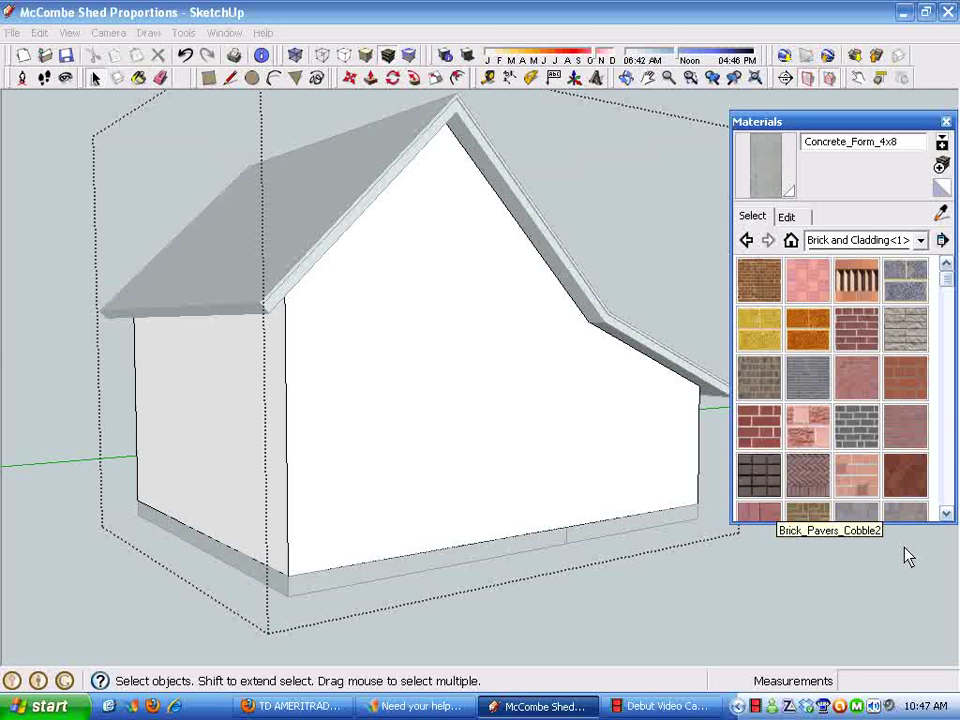
{"action": "left_click_drag", "start_coordinate": [952, 292], "coordinate": [951, 428]}
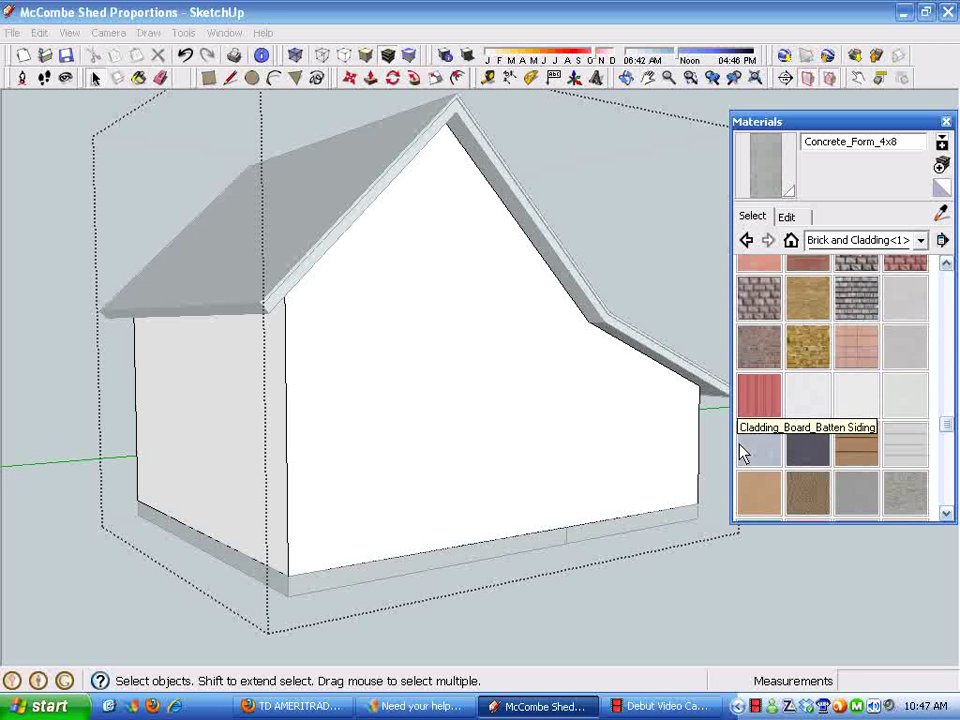
{"action": "left_click", "coordinate": [762, 398]}
- Paint the gable wall with the red batten siding and open its colour settings
{"action": "left_click", "coordinate": [381, 407]}
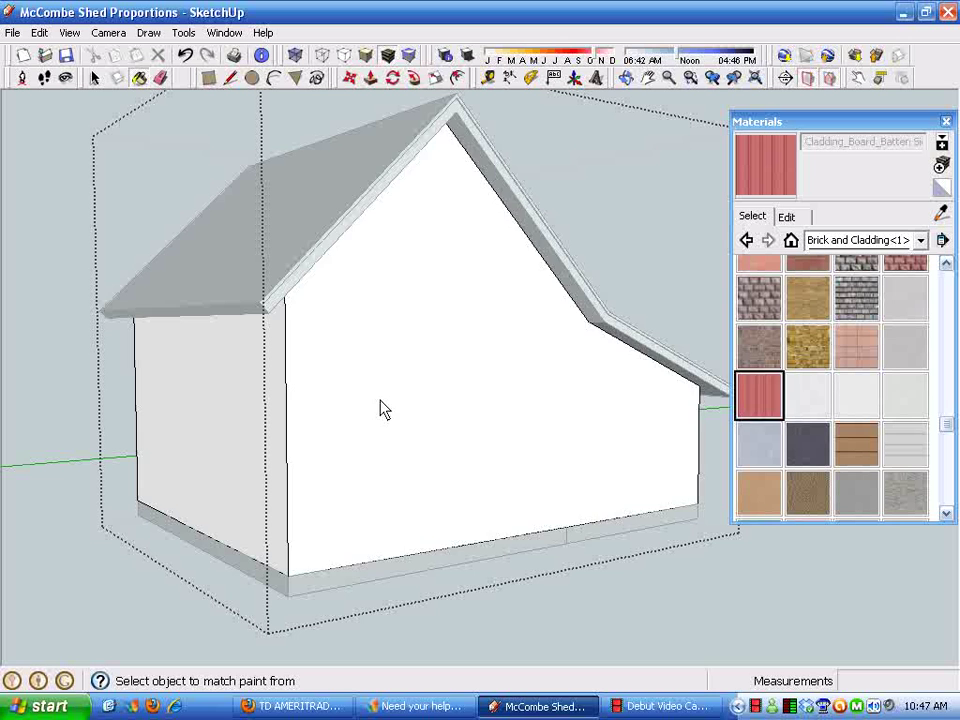
{"action": "key", "text": "space"}
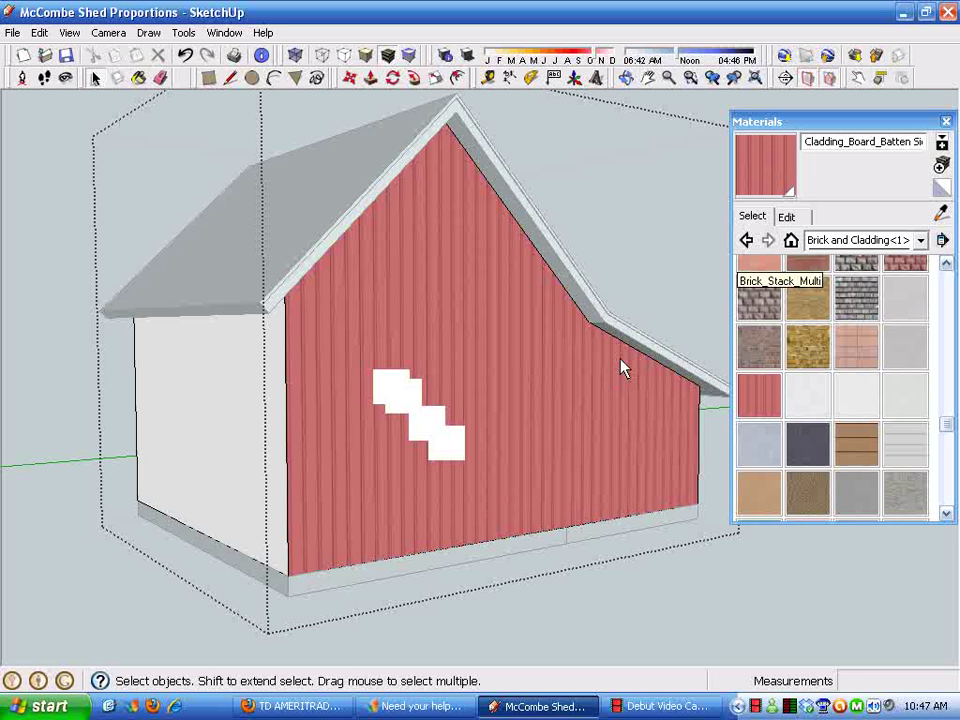
{"action": "middle_click_drag", "start_coordinate": [585, 413], "coordinate": [674, 440]}
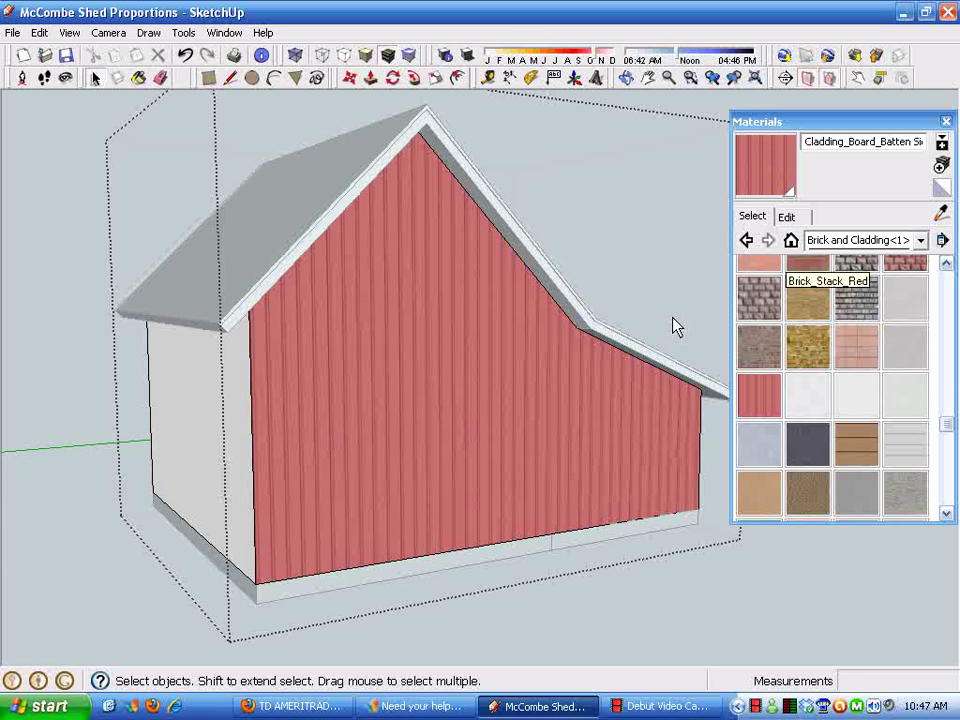
{"action": "left_click", "coordinate": [786, 216]}
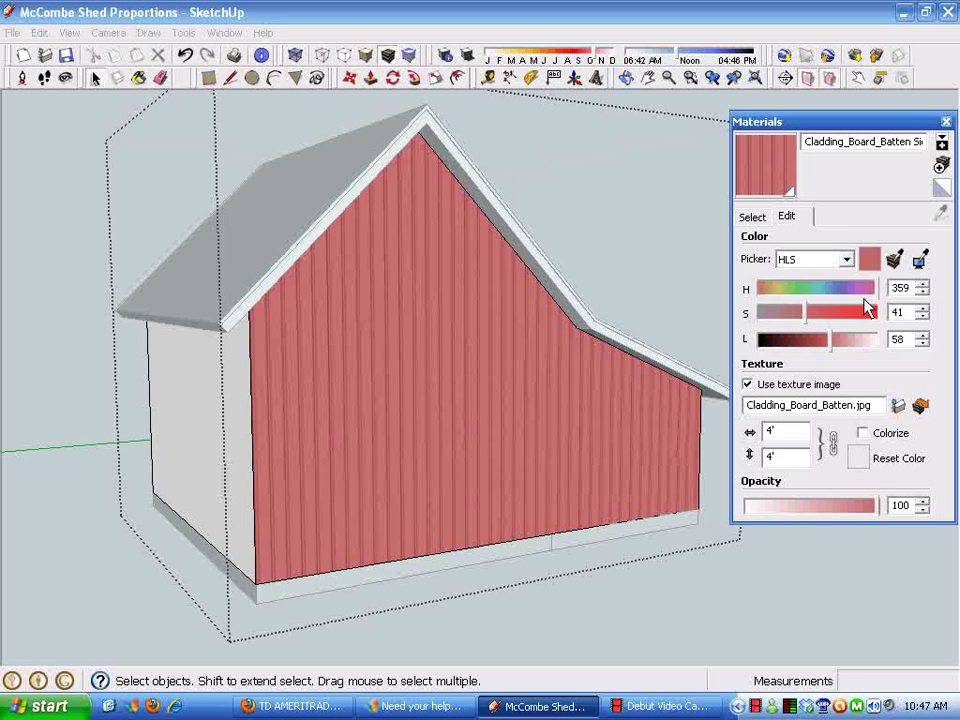
- Recolour the batten siding to dark reddish brown (hue 15, lightness 33) and exit the shed group
{"action": "left_click_drag", "start_coordinate": [876, 290], "coordinate": [788, 293]}
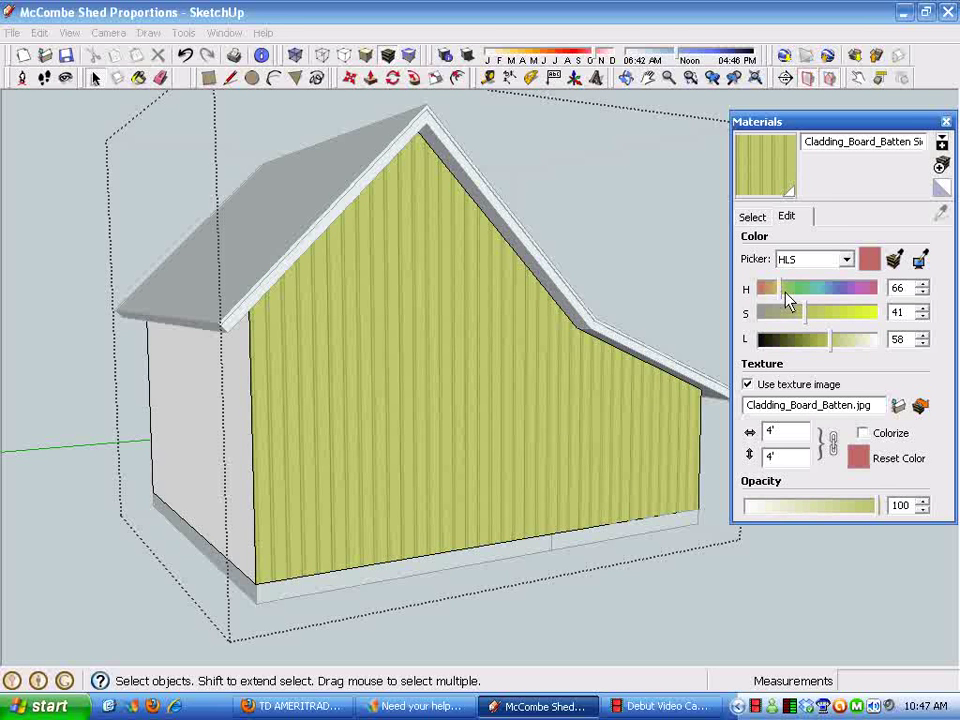
{"action": "left_click", "coordinate": [857, 459]}
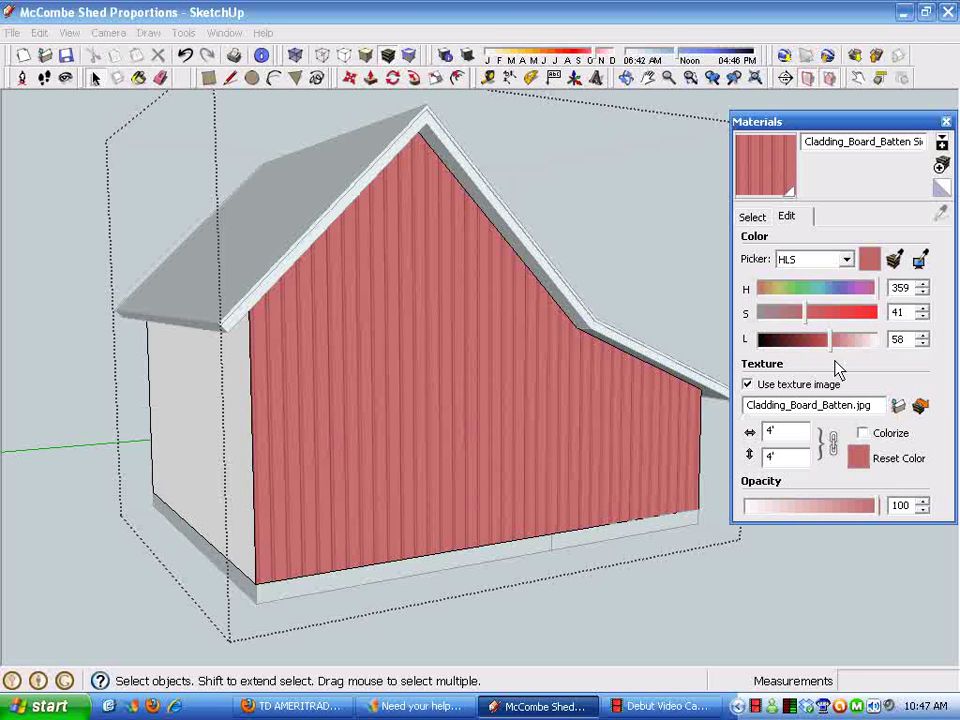
{"action": "left_click_drag", "start_coordinate": [830, 340], "coordinate": [798, 347]}
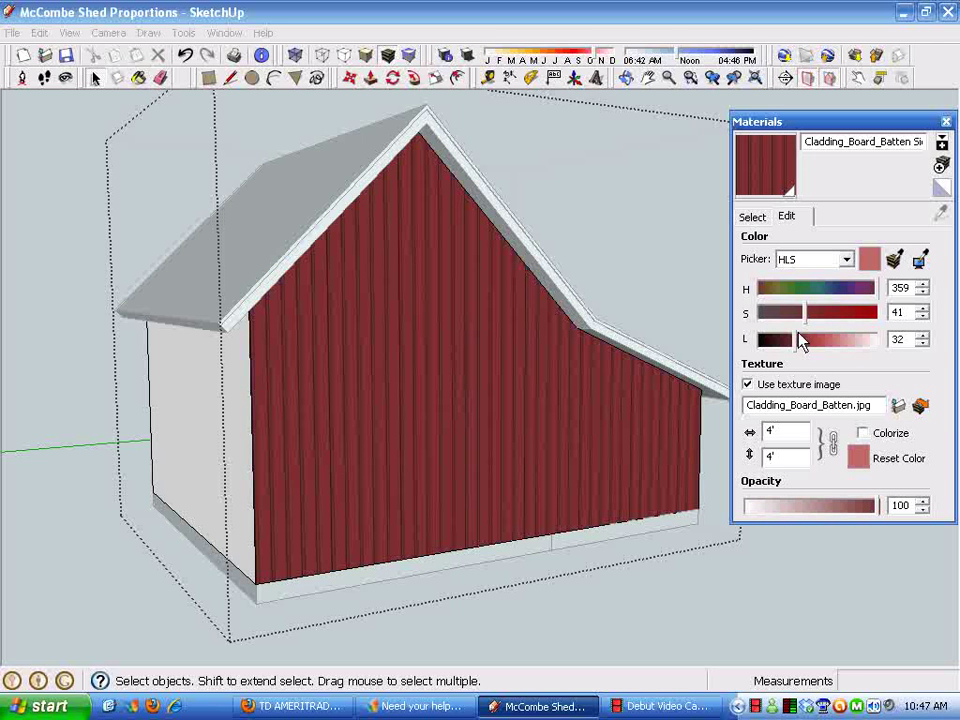
{"action": "left_click_drag", "start_coordinate": [868, 292], "coordinate": [769, 300]}
{"action": "left_click", "coordinate": [808, 621]}
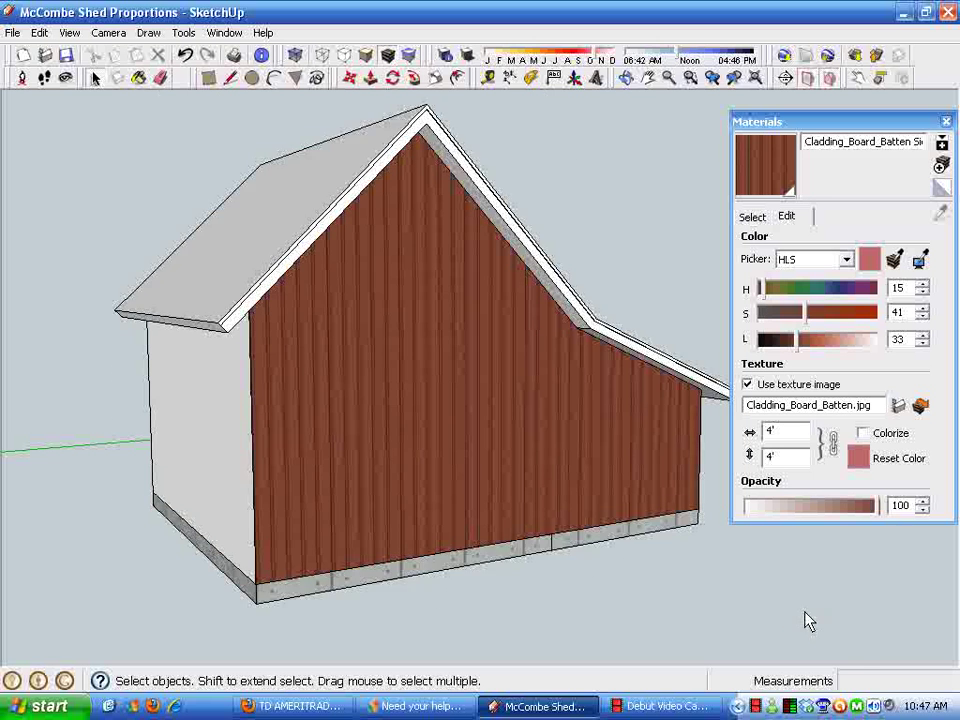
- Select the shed group and switch the material browser to the Roofing collection
{"action": "middle_click_drag", "start_coordinate": [808, 621], "coordinate": [589, 615]}
{"action": "middle_click_drag", "start_coordinate": [729, 321], "coordinate": [527, 410]}
{"action": "left_click", "coordinate": [385, 320]}
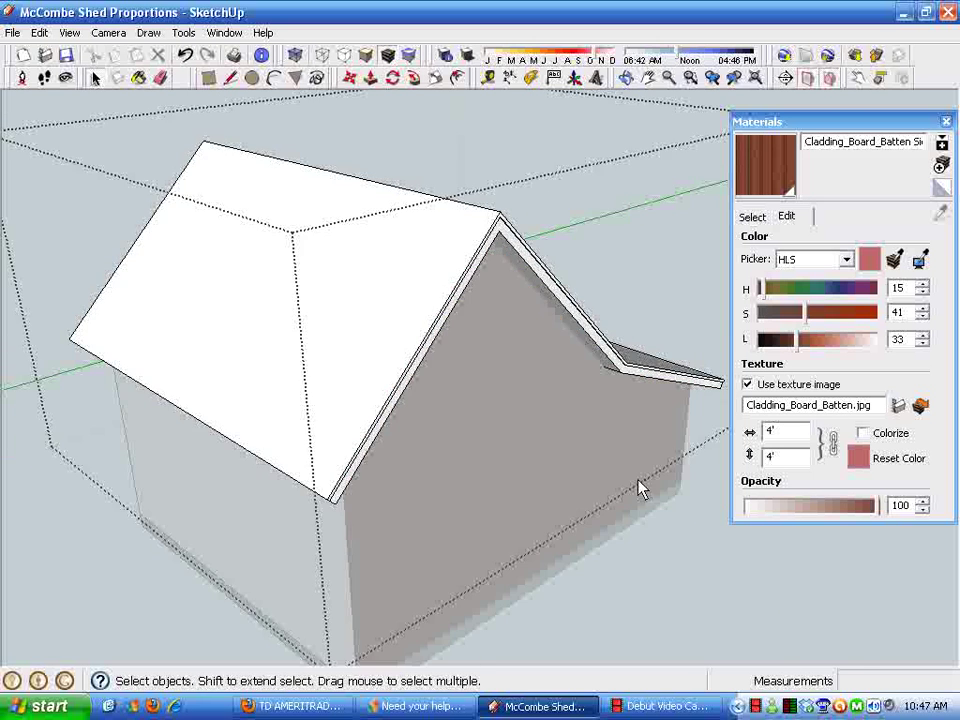
{"action": "middle_click_drag", "start_coordinate": [639, 484], "coordinate": [763, 257]}
{"action": "left_click", "coordinate": [753, 217]}
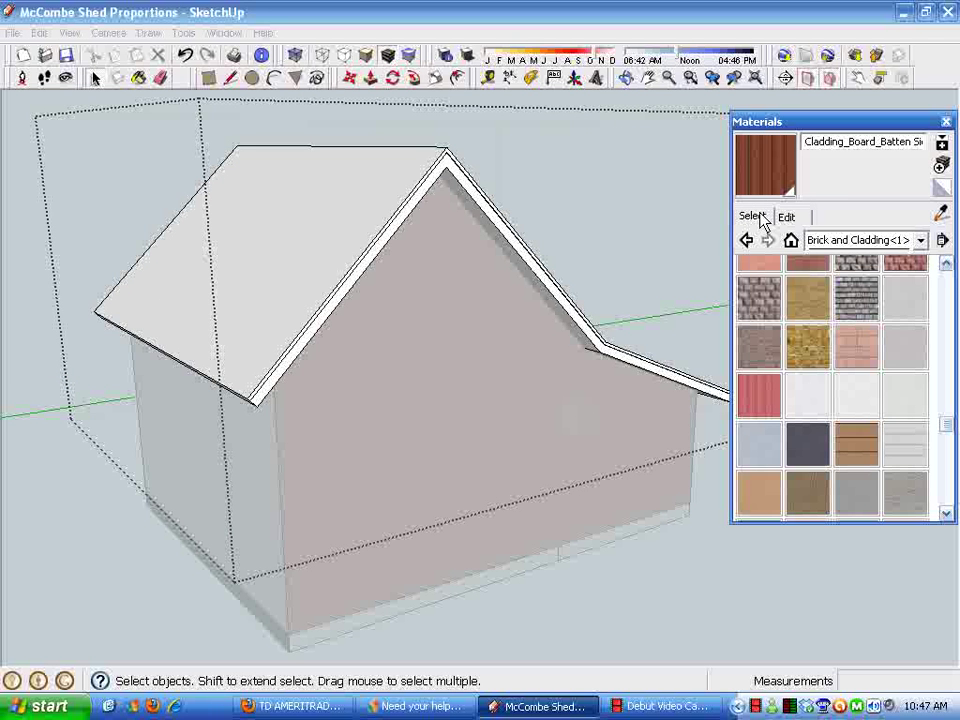
{"action": "left_click", "coordinate": [922, 241]}
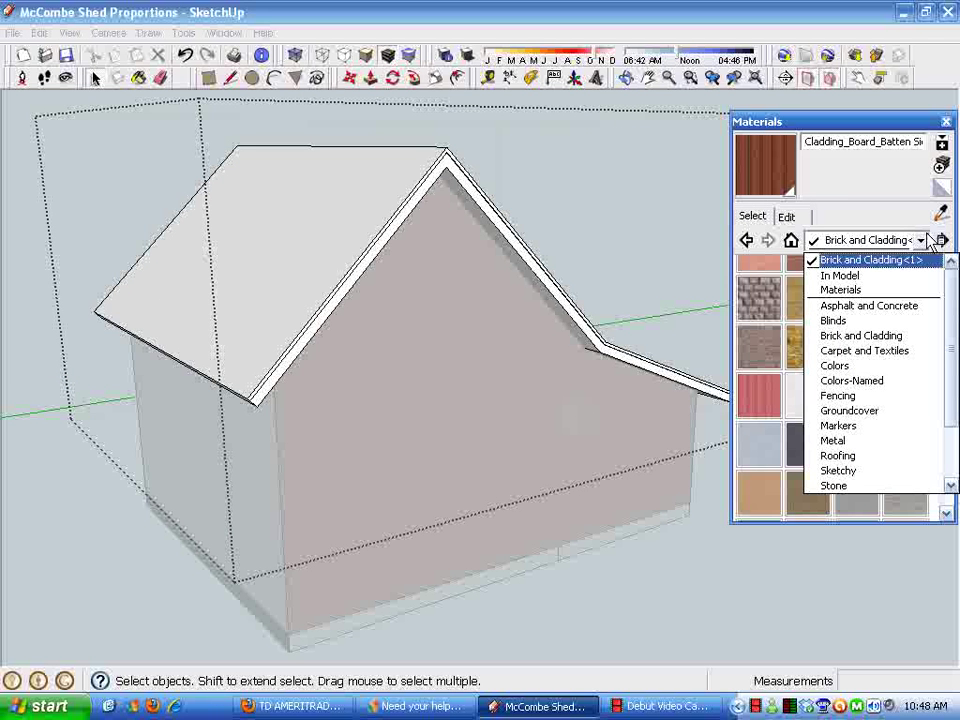
{"action": "left_click", "coordinate": [852, 456]}
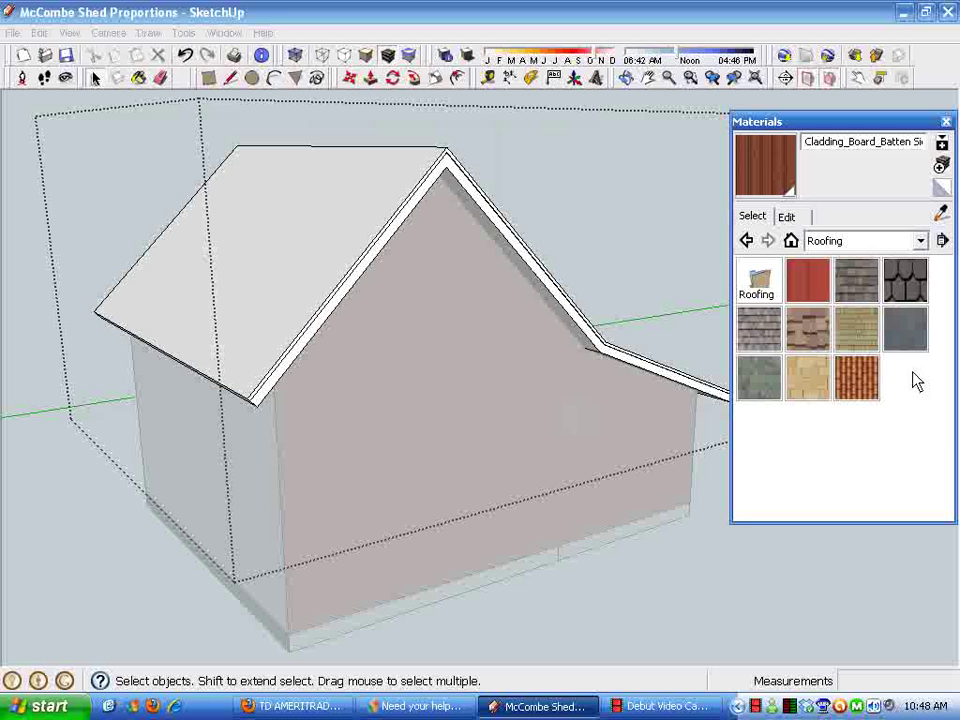
- Paint the roof with Roofing_Shingles_GAF_Estates shingles and close the Materials panel
{"action": "left_click", "coordinate": [906, 279]}
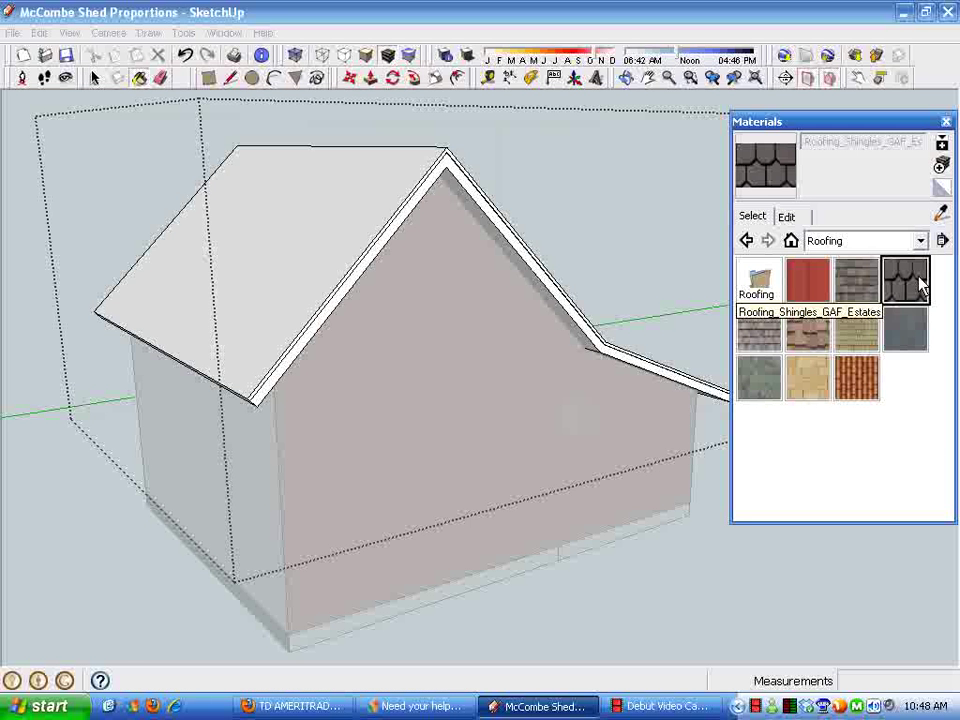
{"action": "left_click", "coordinate": [547, 365]}
{"action": "middle_click_drag", "start_coordinate": [645, 530], "coordinate": [936, 326]}
{"action": "left_click", "coordinate": [946, 122]}
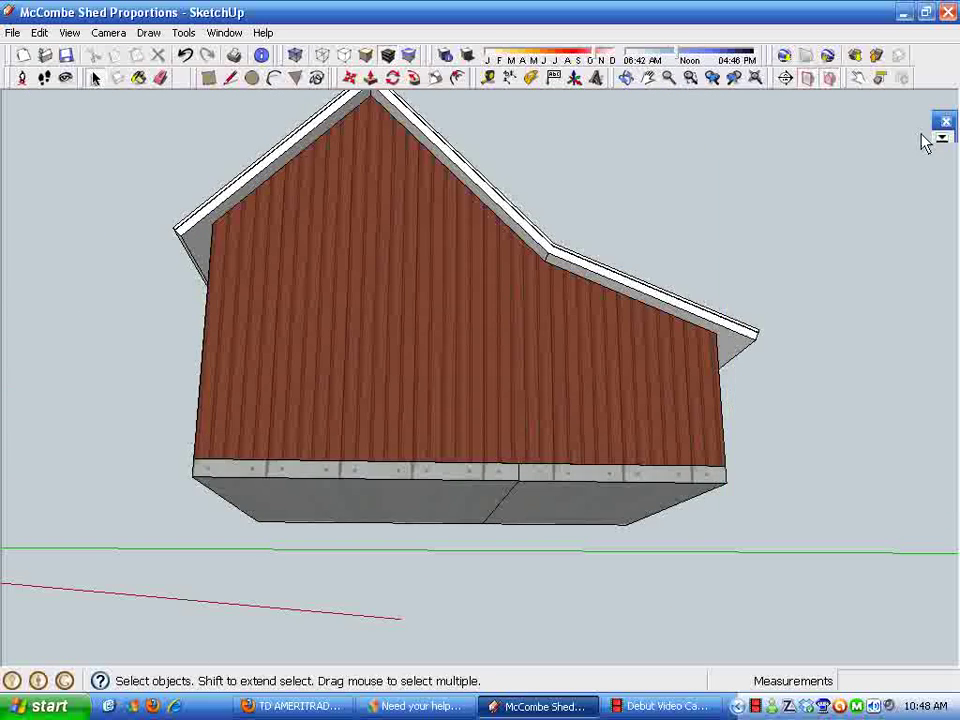
- Turn on shadows and orbit the shed to view the shingled roof, siding and side wall
{"action": "middle_click_drag", "start_coordinate": [926, 146], "coordinate": [648, 563]}
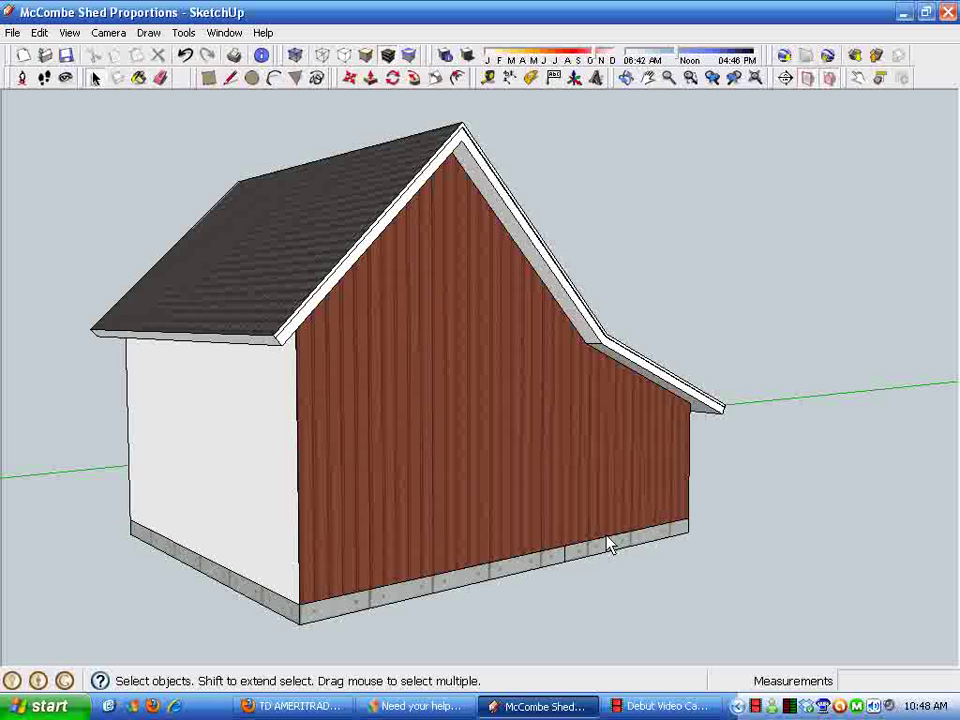
{"action": "left_click", "coordinate": [466, 56]}
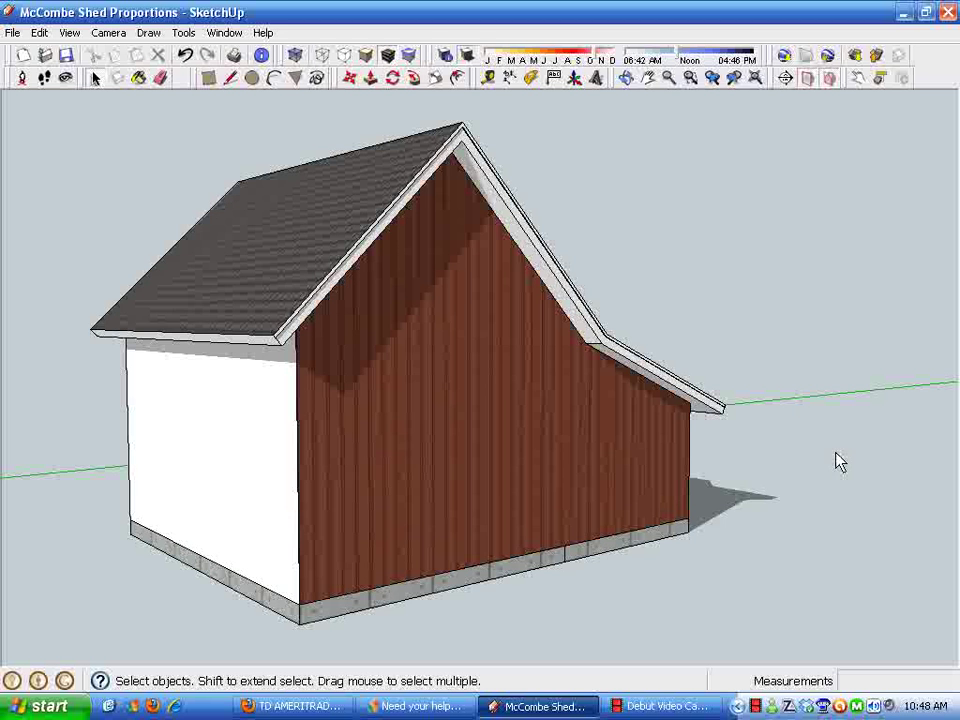
{"action": "mouse_move", "coordinate": [836, 458]}
{"action": "middle_mouse_down"}
{"action": "mouse_move", "coordinate": [735, 501]}
{"action": "mouse_move", "coordinate": [681, 480]}
{"action": "mouse_move", "coordinate": [685, 505]}
{"action": "middle_mouse_up"}
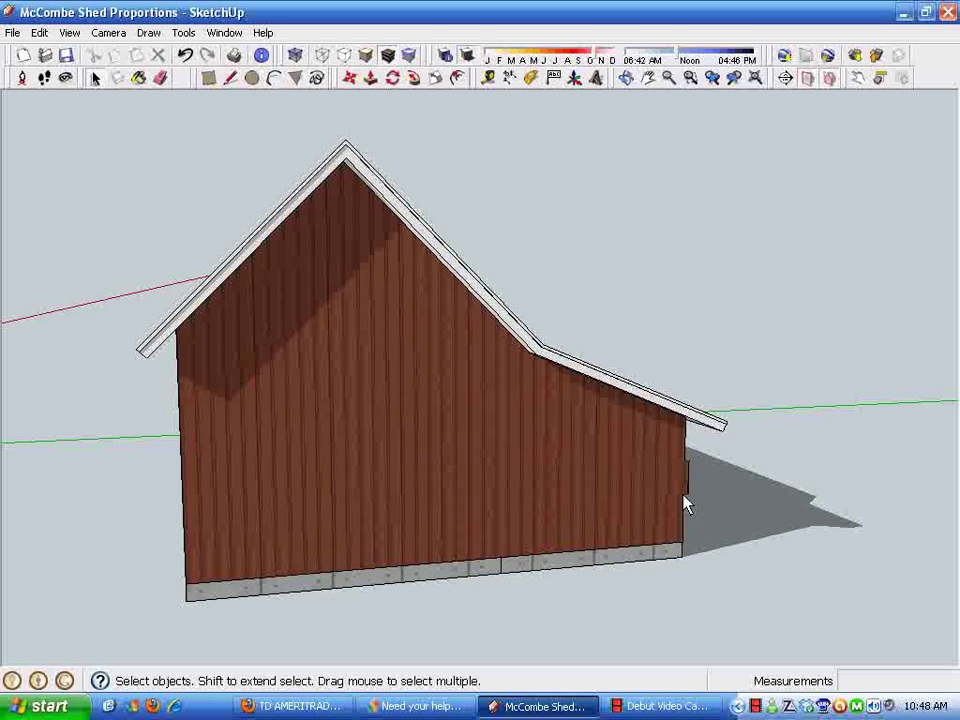
{"action": "middle_click_drag", "start_coordinate": [478, 543], "coordinate": [658, 490]}
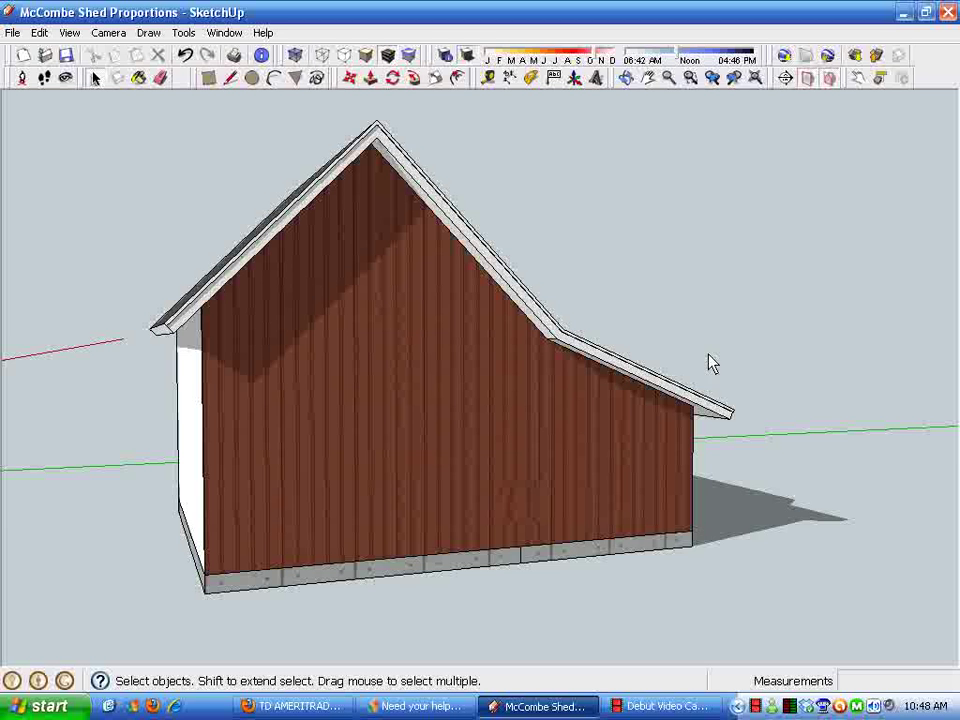
{"action": "middle_click_drag", "start_coordinate": [815, 436], "coordinate": [658, 396]}
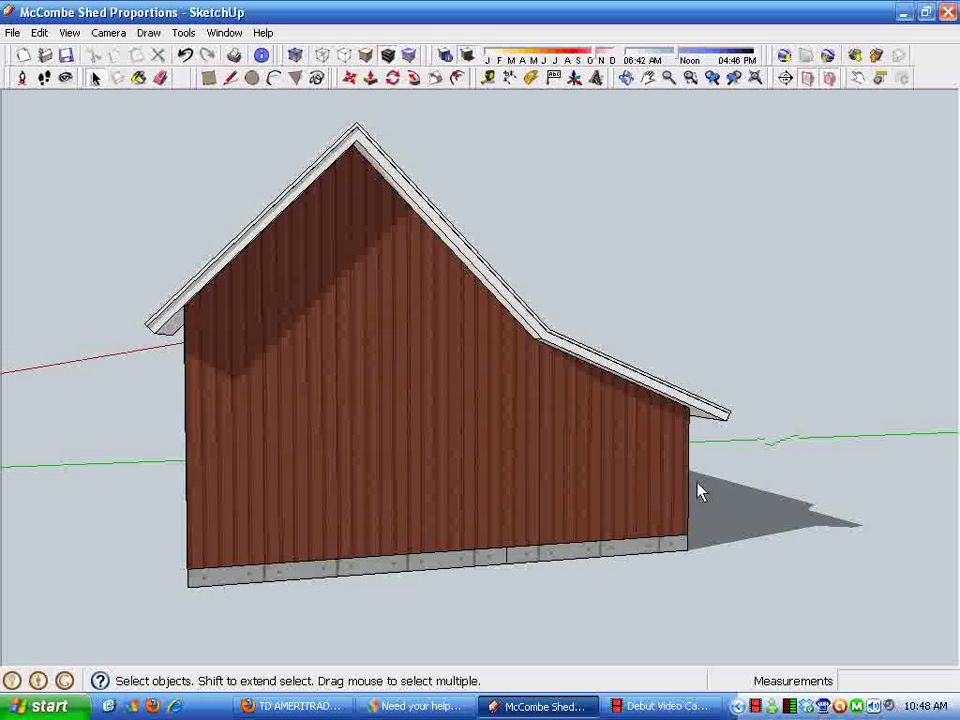
{"action": "middle_click_drag", "start_coordinate": [576, 432], "coordinate": [624, 529]}
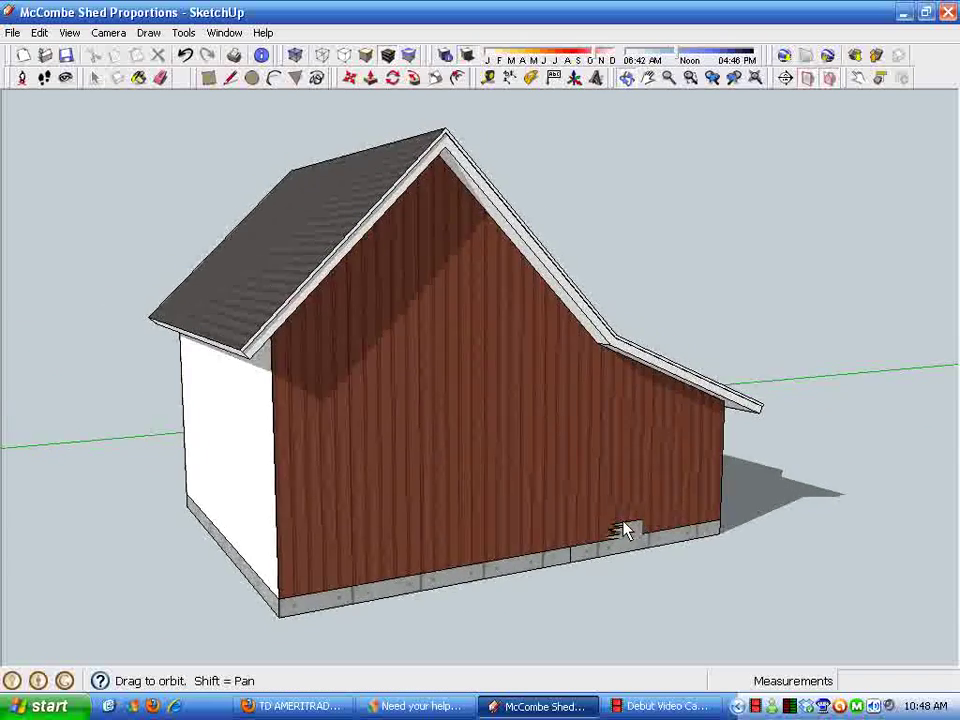
{"action": "scroll", "coordinate": [600, 560], "scroll_direction": "up", "scroll_amount": 3}
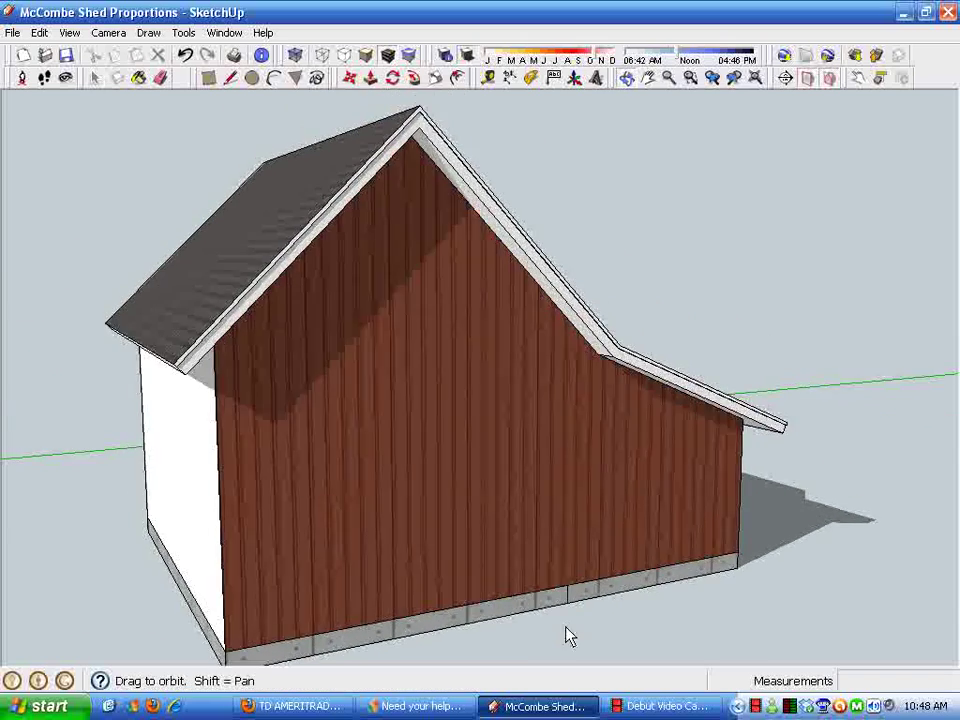